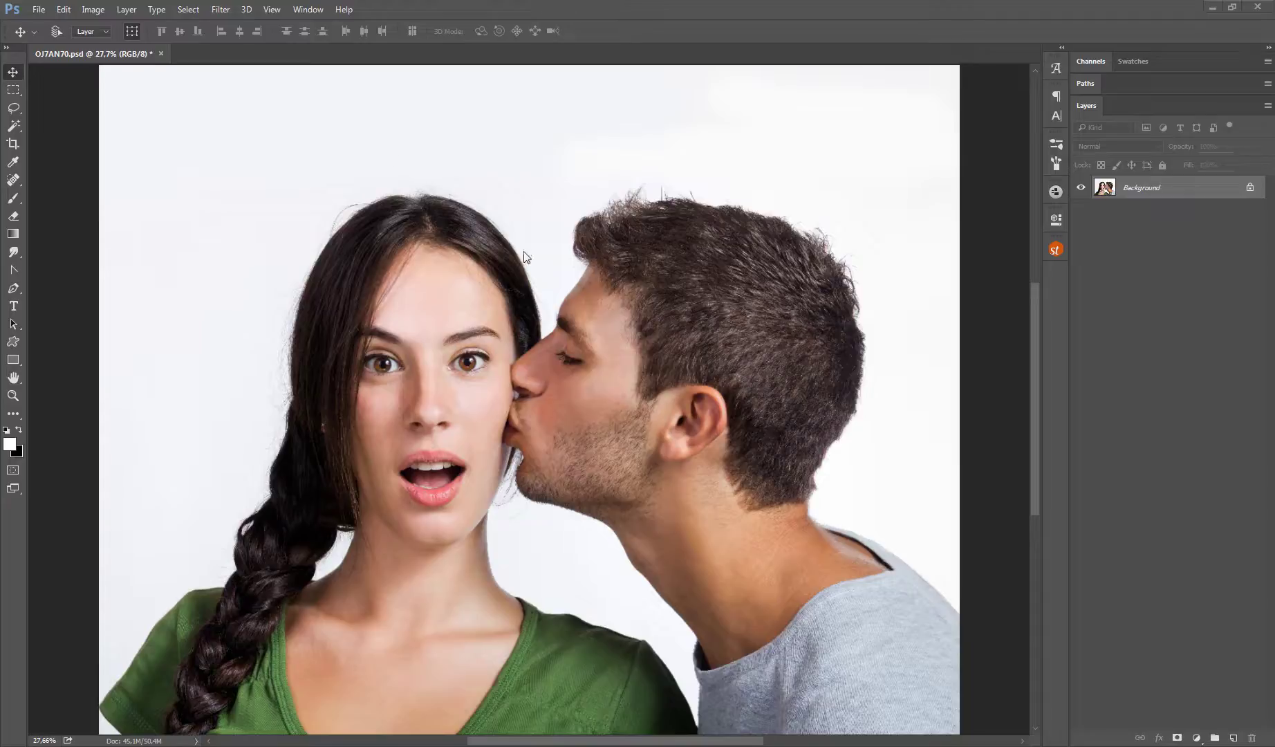
Step: Load the Romantic Action .atn file into the Actions panel
{"action": "left_click", "coordinate": [308, 9]}
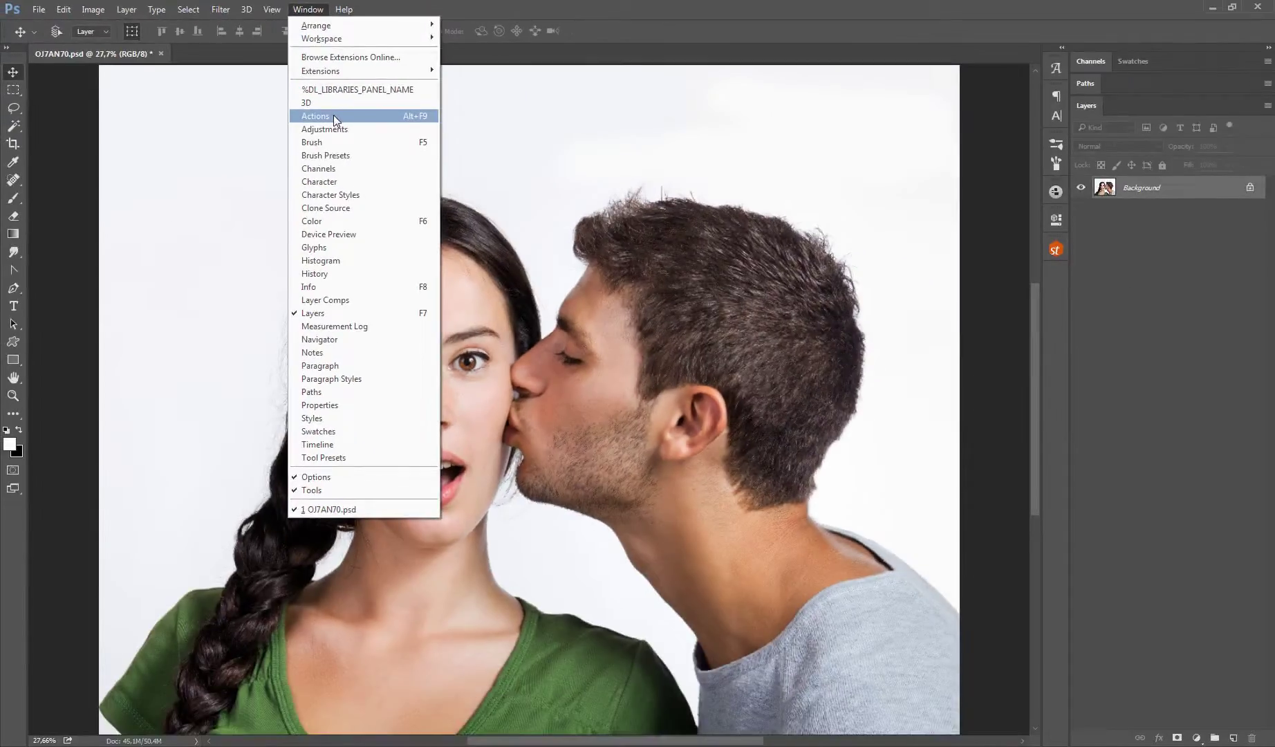
{"action": "left_click", "coordinate": [335, 115]}
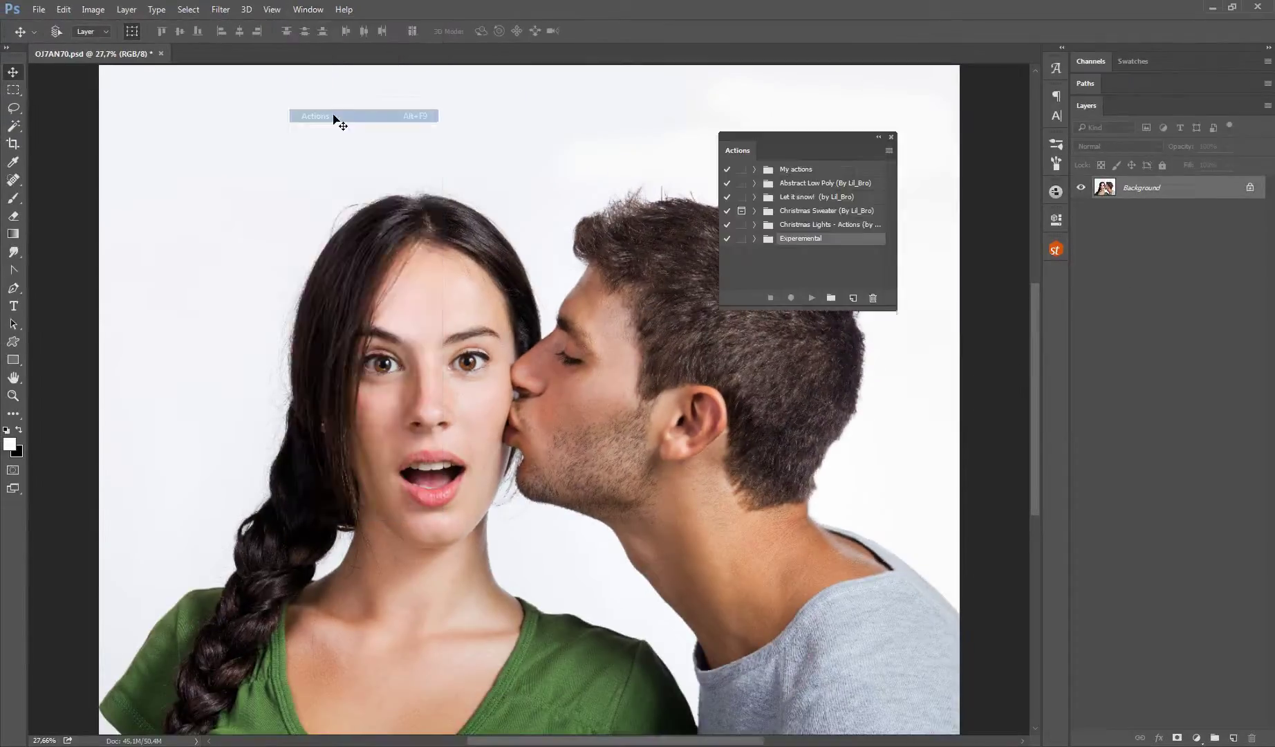
{"action": "left_click_drag", "start_coordinate": [747, 153], "coordinate": [730, 133]}
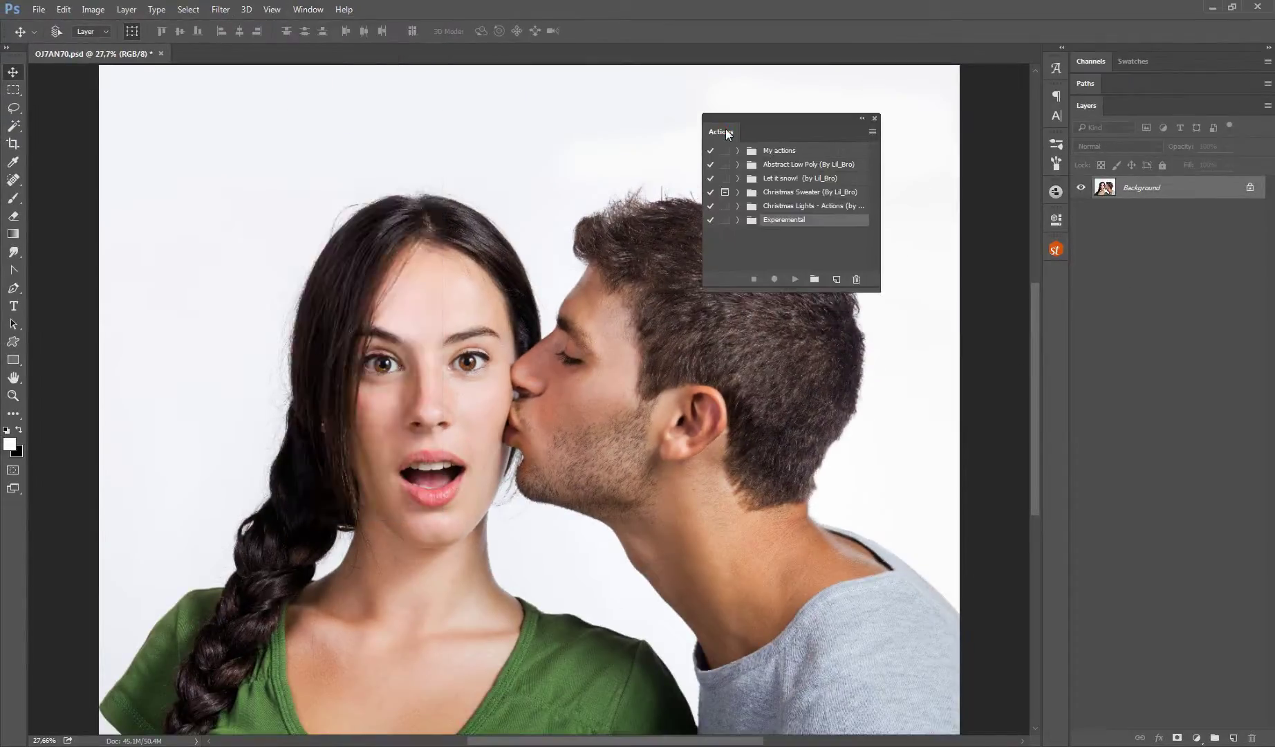
{"action": "left_click", "coordinate": [873, 132]}
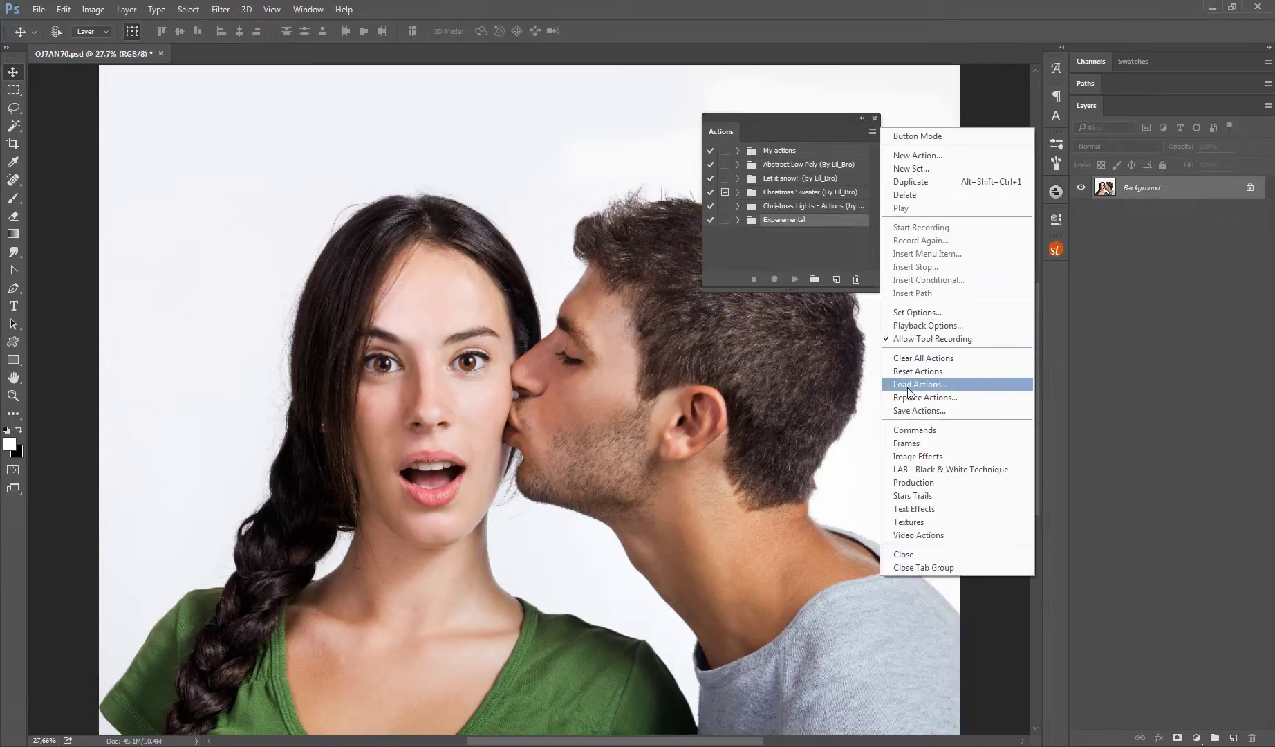
{"action": "left_click", "coordinate": [972, 390]}
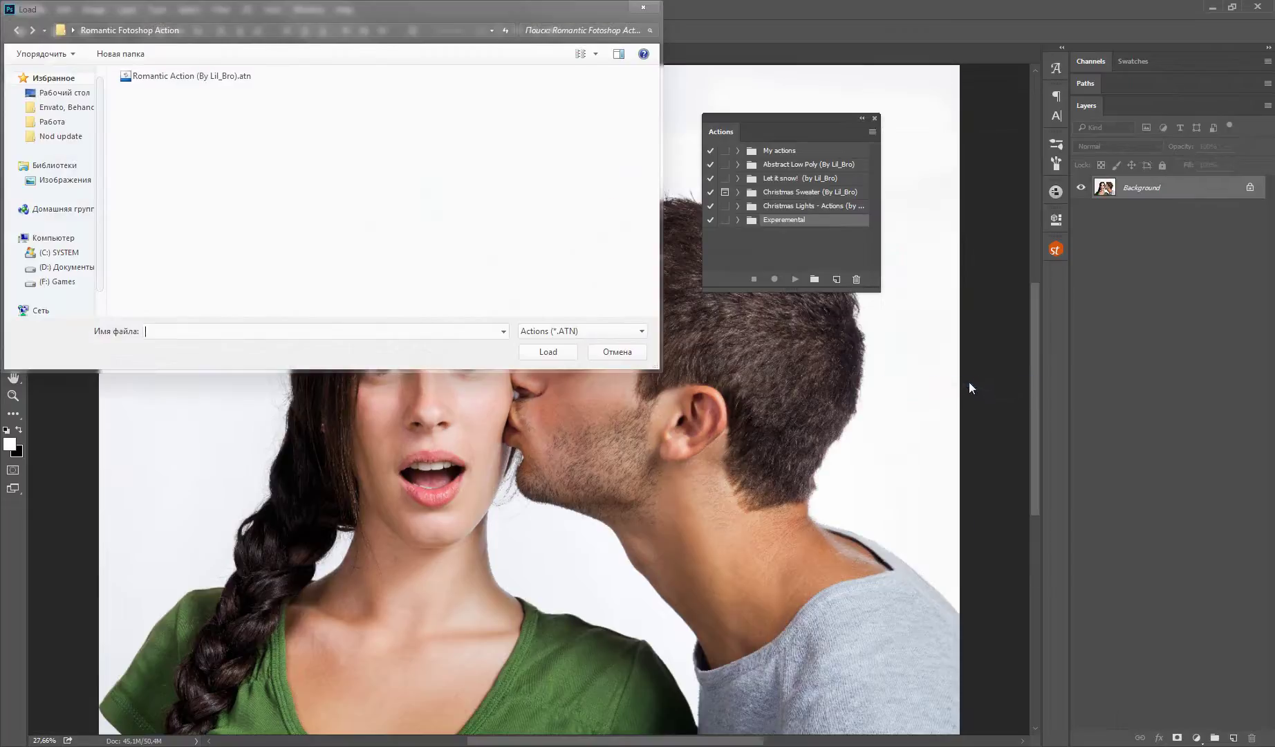
{"action": "mouse_move", "coordinate": [305, 6]}
{"action": "left_mouse_down"}
{"action": "mouse_move", "coordinate": [404, 57]}
{"action": "mouse_move", "coordinate": [564, 176]}
{"action": "left_mouse_up"}
{"action": "double_click", "coordinate": [456, 243]}
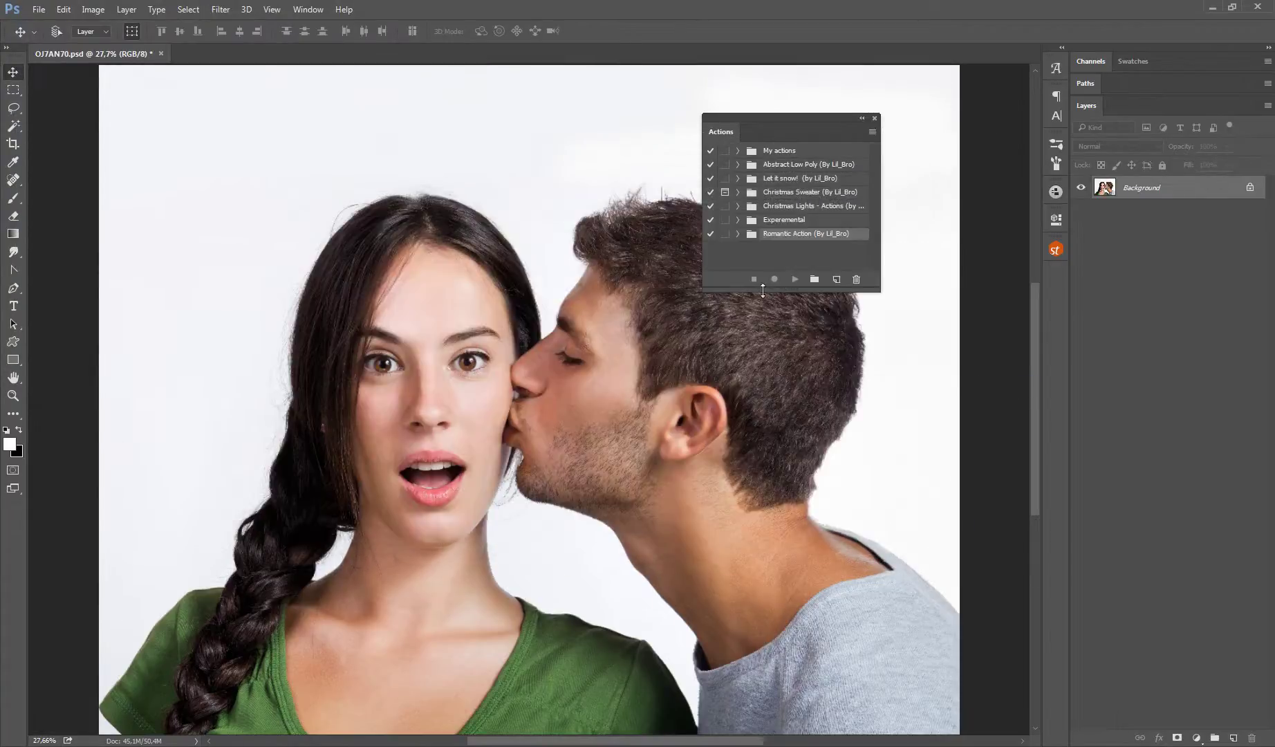
Step: Expand the Romantic Action set to list its small, medium and large image actions
{"action": "left_click_drag", "start_coordinate": [782, 286], "coordinate": [782, 362]}
{"action": "left_click", "coordinate": [738, 233]}
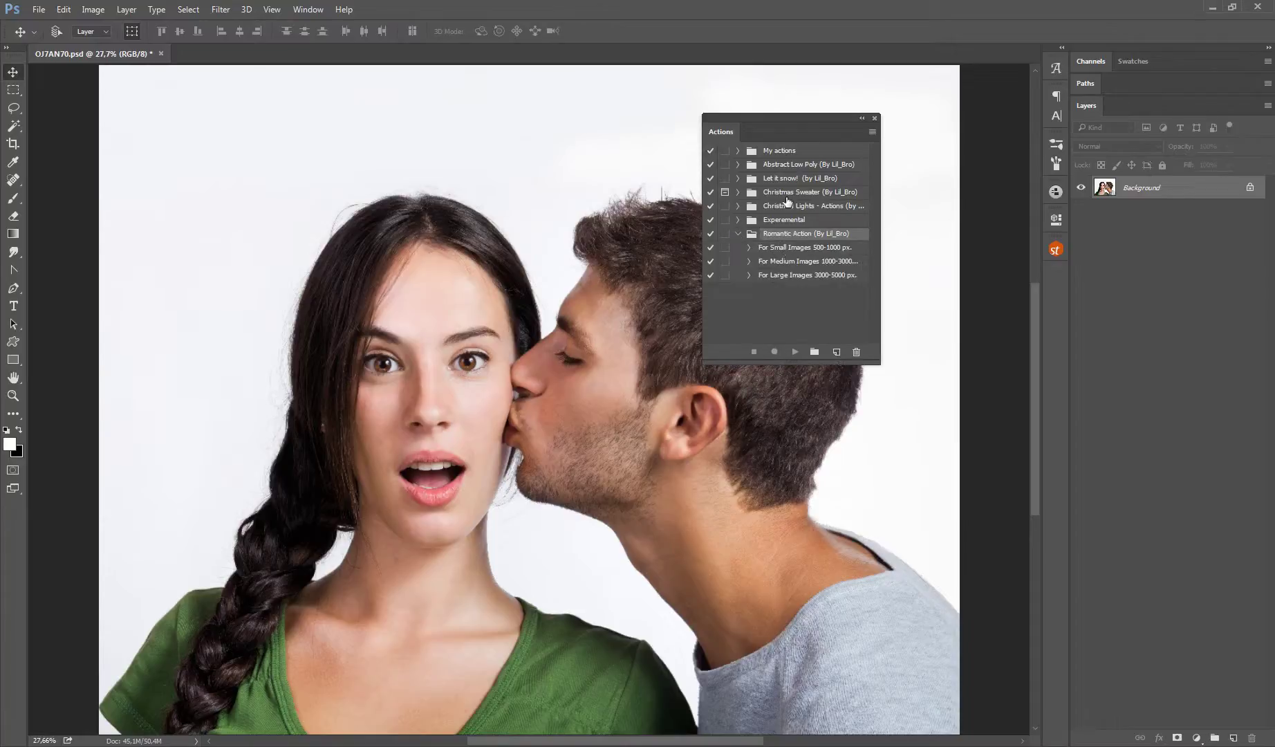
{"action": "left_click_drag", "start_coordinate": [779, 115], "coordinate": [922, 81]}
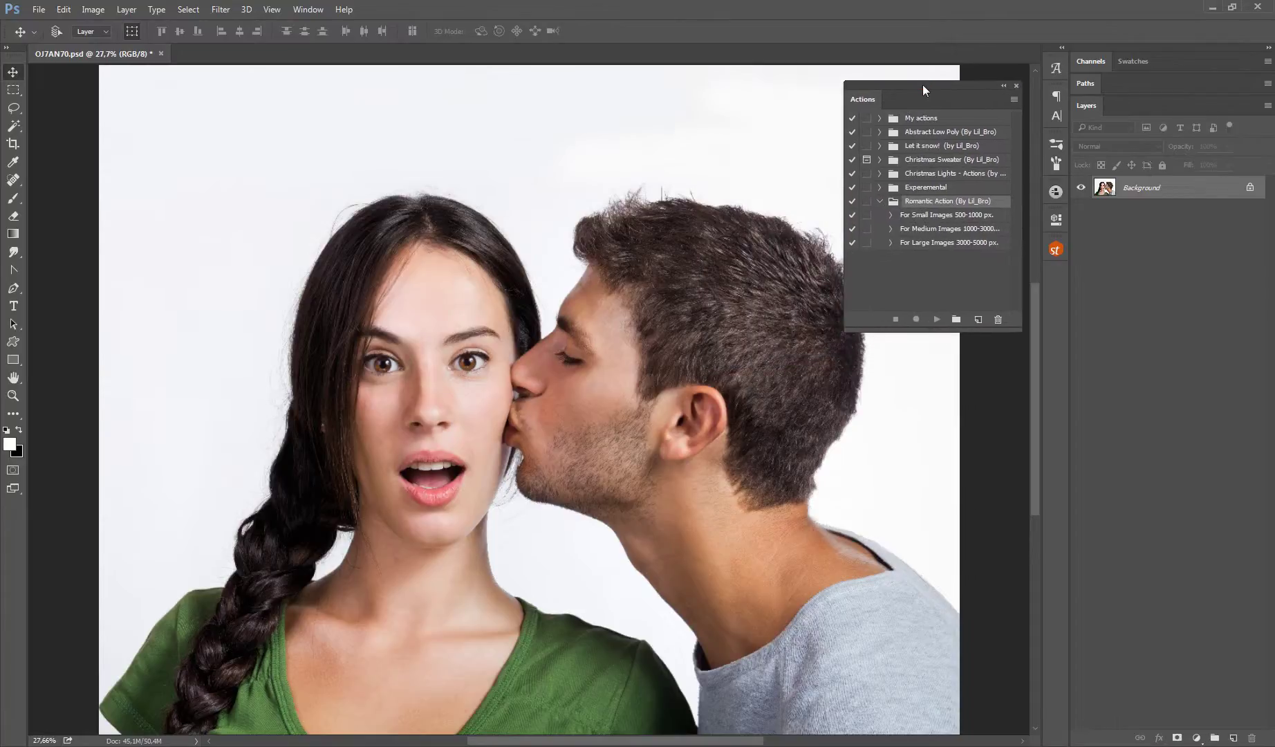
Step: Load the accompanying brush file through the Preset Manager
{"action": "left_click", "coordinate": [63, 10]}
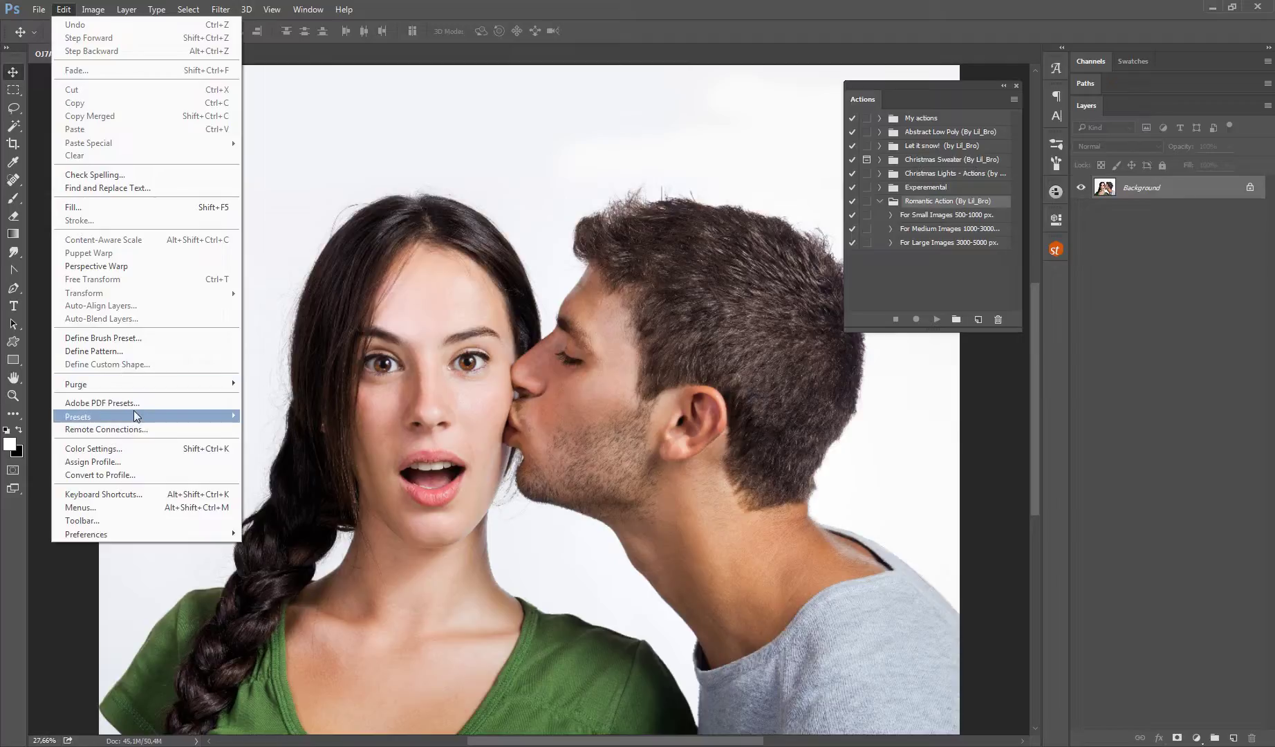
{"action": "mouse_move", "coordinate": [83, 414]}
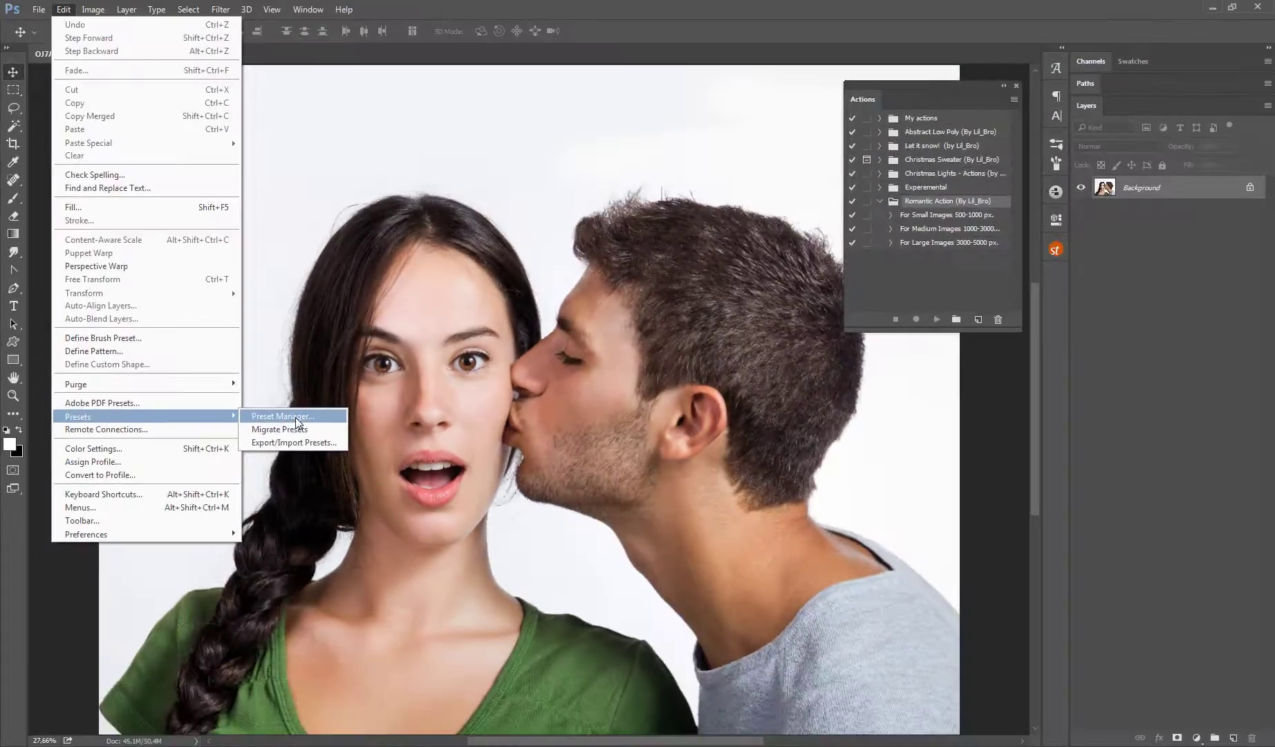
{"action": "left_click", "coordinate": [294, 417]}
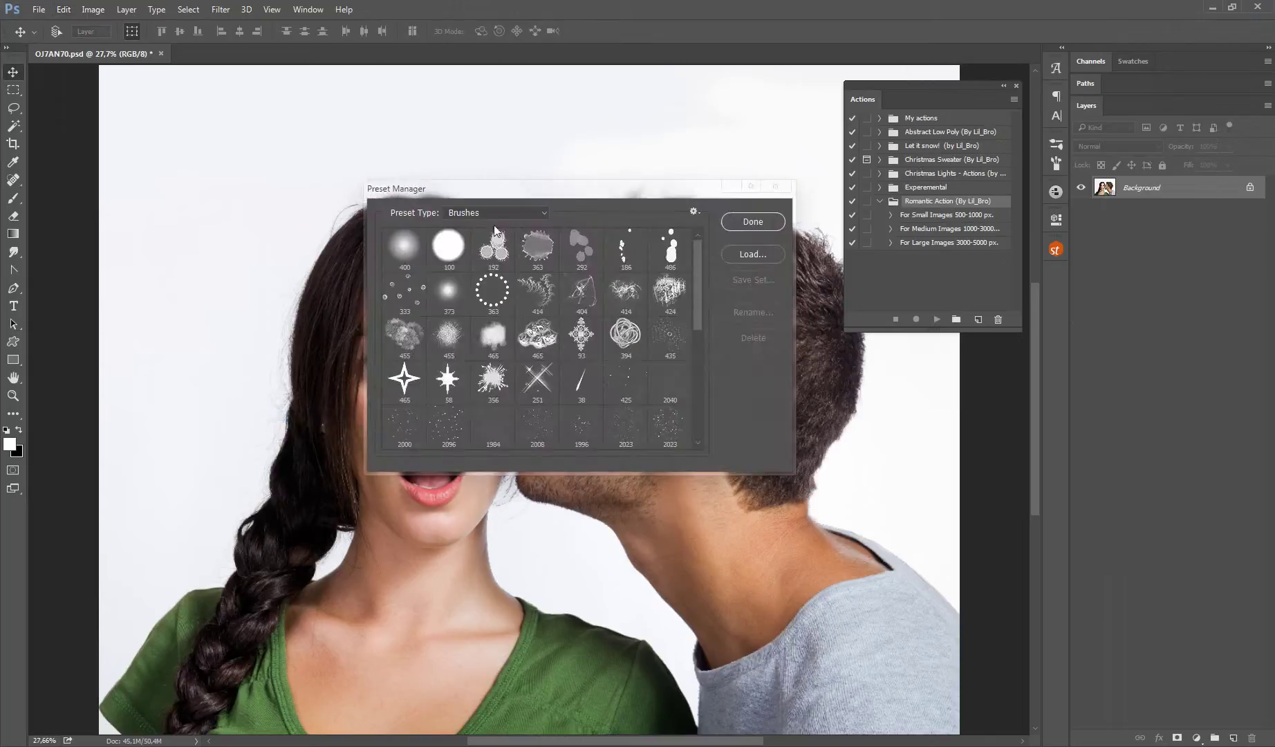
{"action": "left_click", "coordinate": [753, 254]}
{"action": "double_click", "coordinate": [602, 283]}
{"action": "left_click_drag", "start_coordinate": [701, 281], "coordinate": [697, 445]}
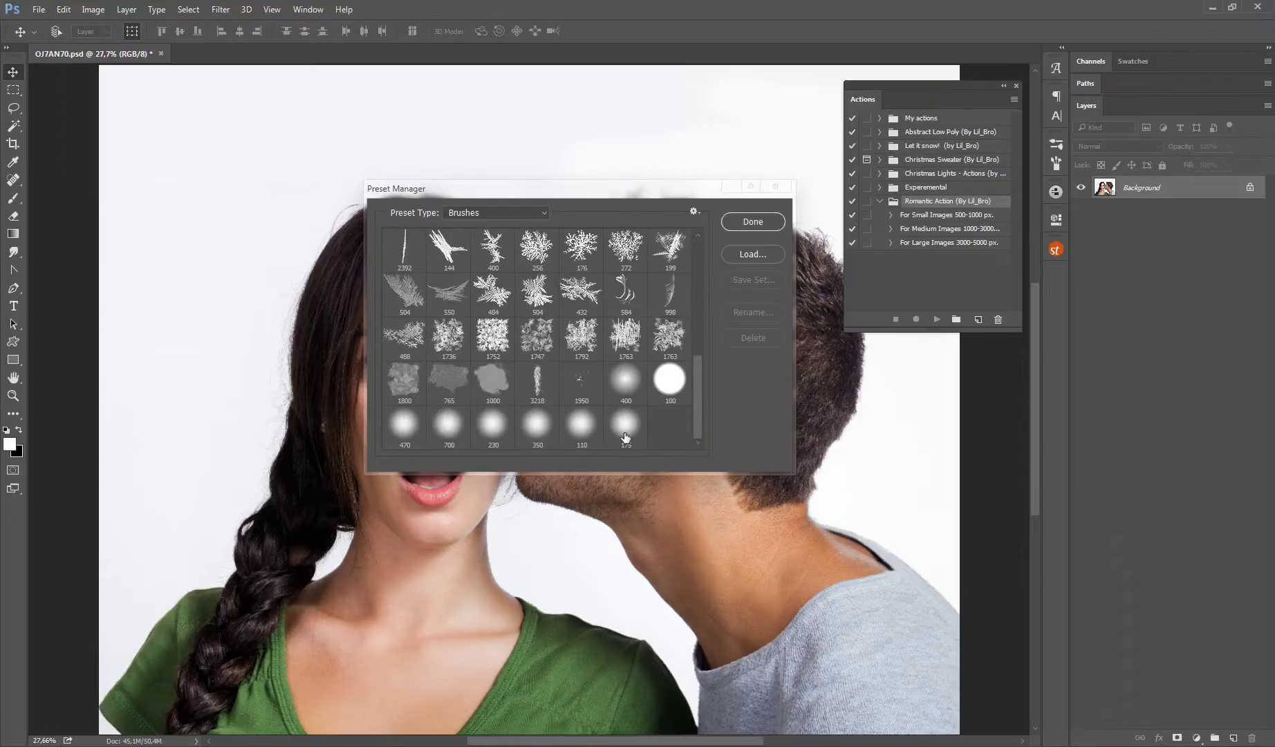
Step: Load the Romantic Patterns (By Lil_Bro).pat file as patterns and close the Preset Manager
{"action": "left_click", "coordinate": [540, 215]}
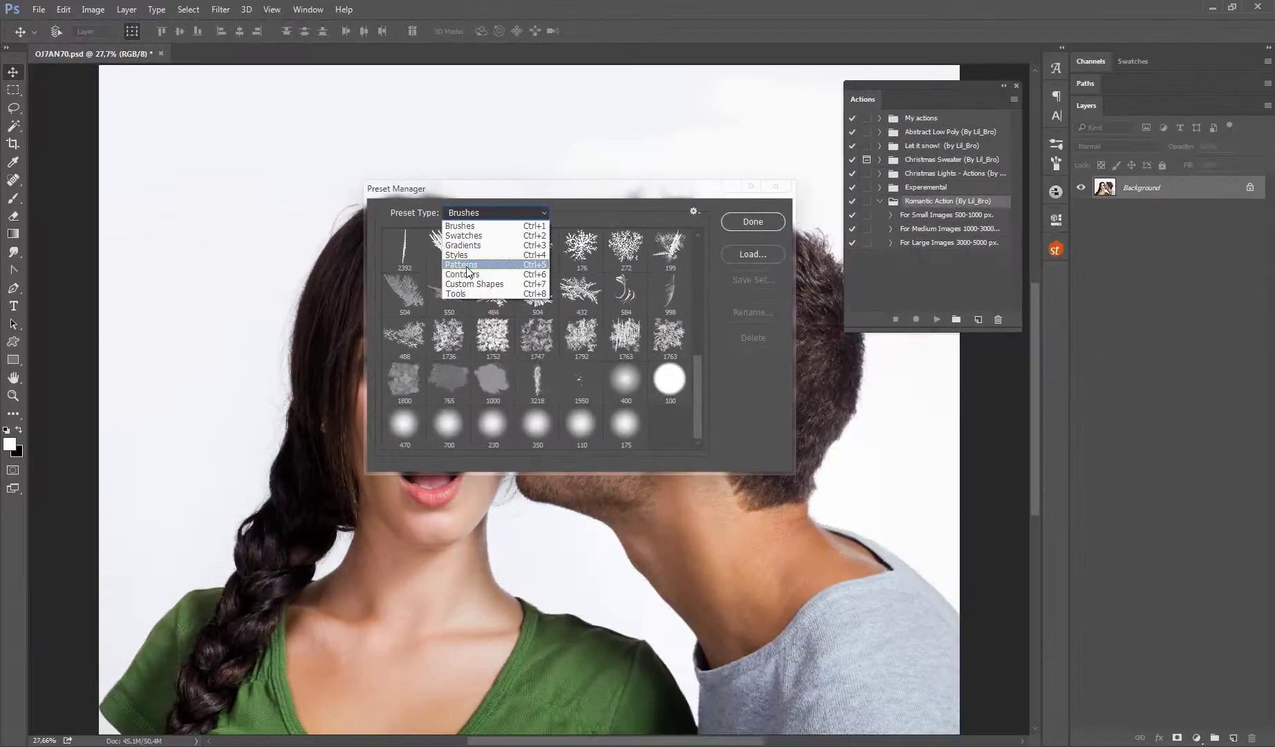
{"action": "left_click", "coordinate": [465, 267]}
{"action": "left_click", "coordinate": [760, 255]}
{"action": "left_click", "coordinate": [605, 277]}
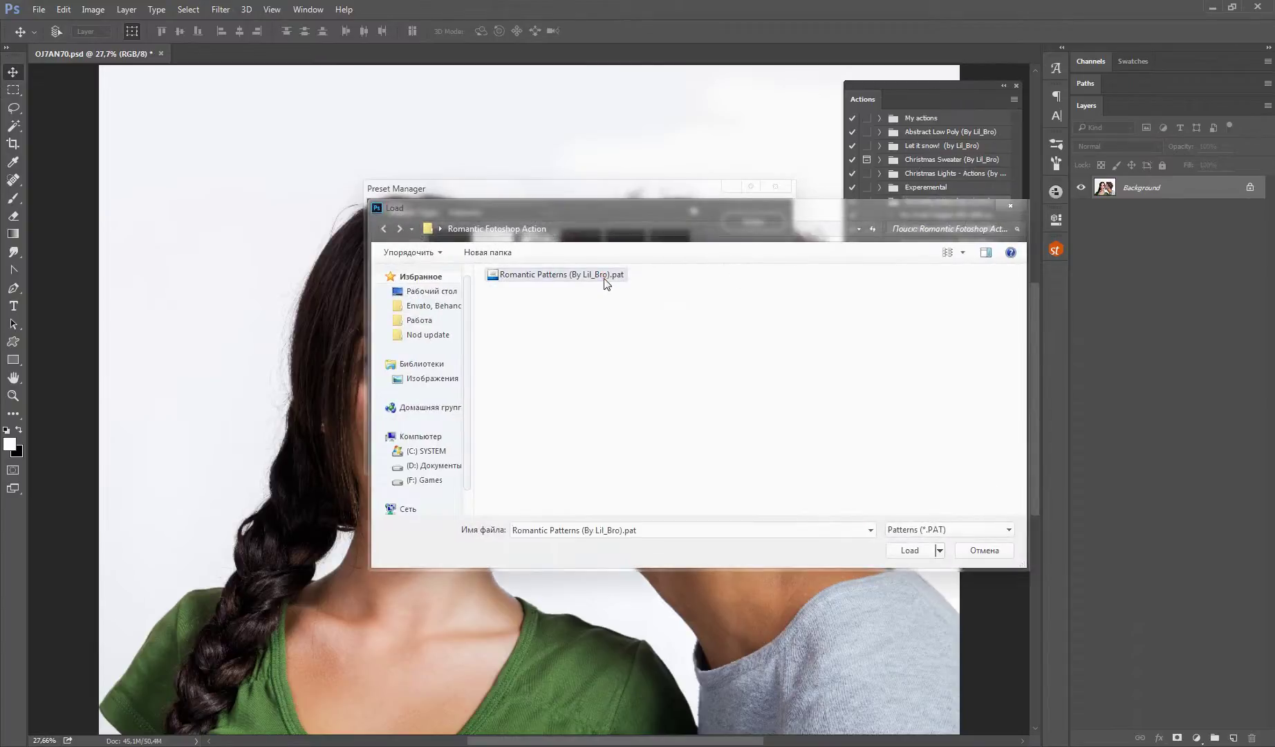
{"action": "double_click", "coordinate": [605, 277]}
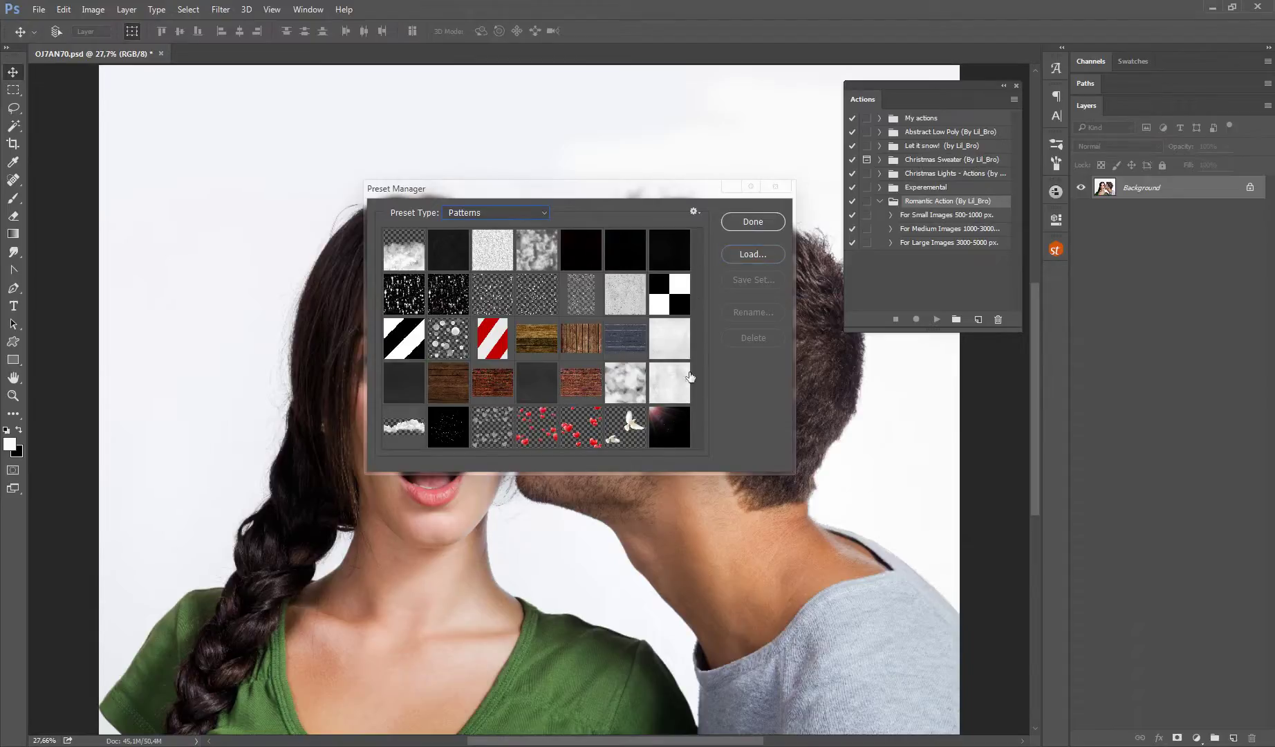
{"action": "left_click", "coordinate": [754, 219]}
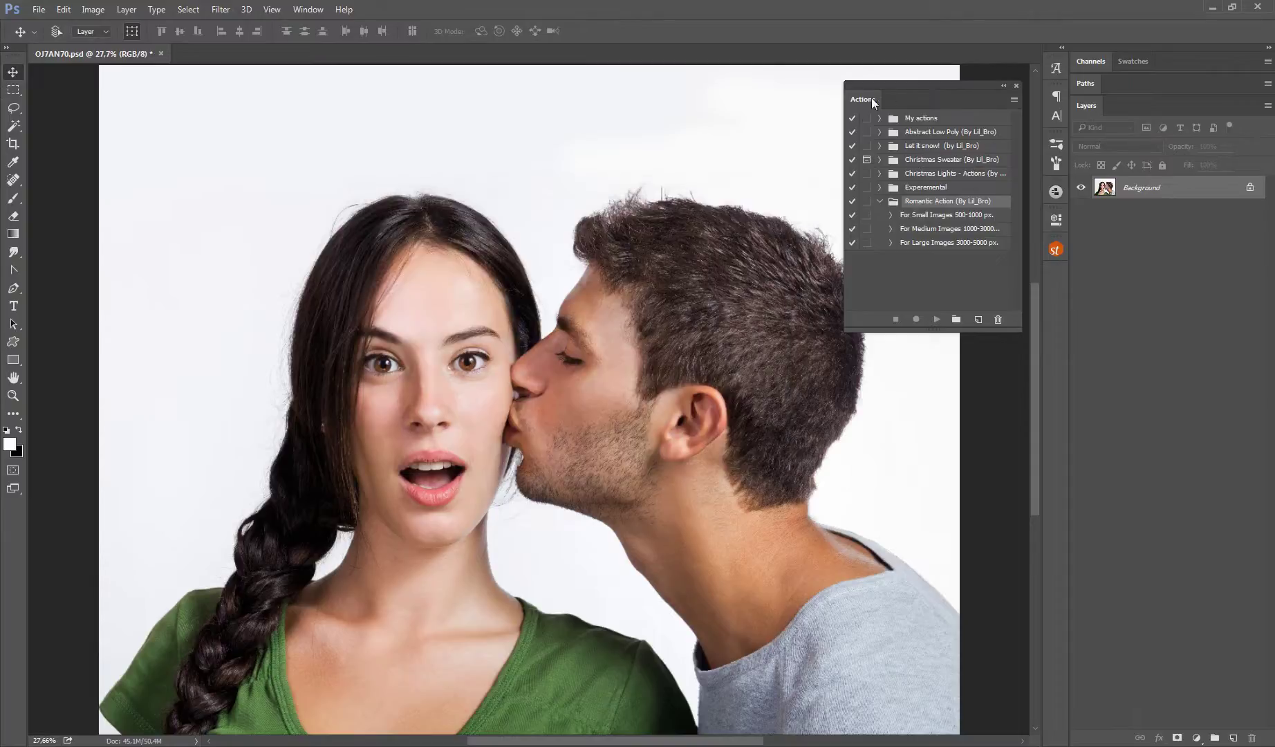
Step: Convert the Background to Layer 0, then turn it back into a locked Background
{"action": "left_click_drag", "start_coordinate": [873, 99], "coordinate": [872, 86]}
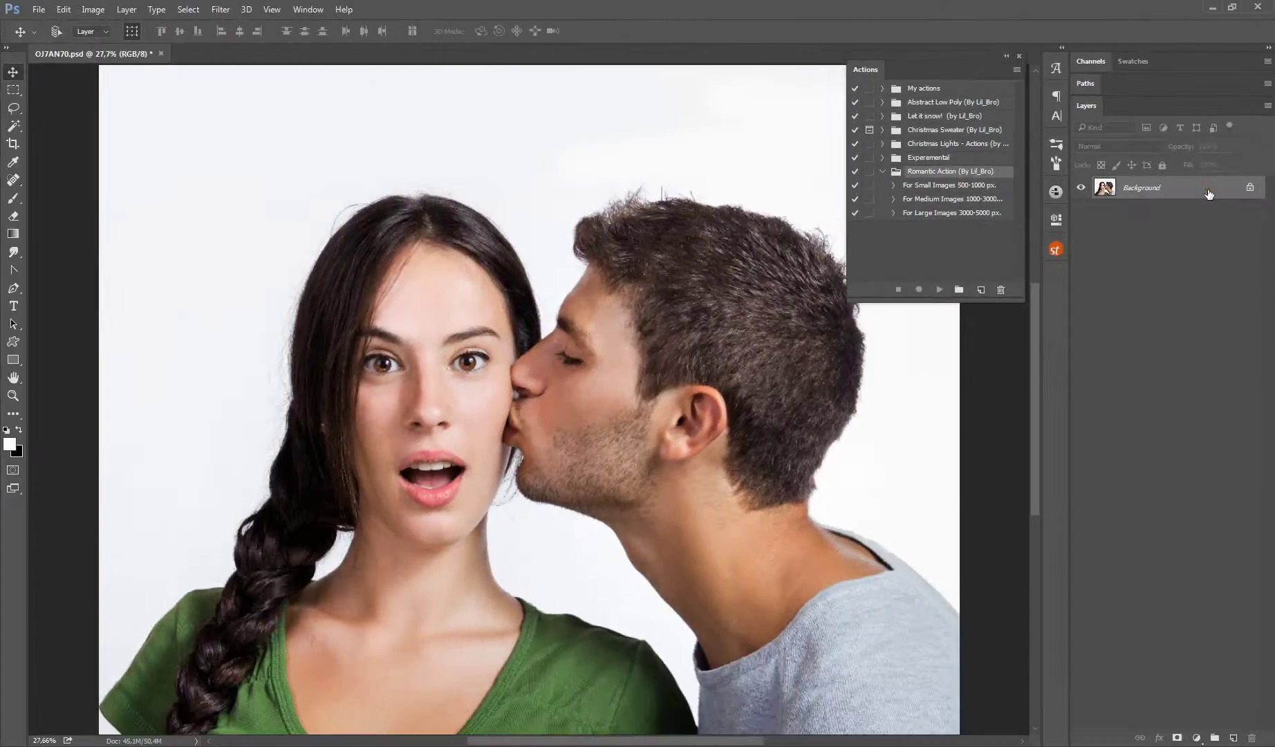
{"action": "double_click", "coordinate": [1190, 194]}
{"action": "left_click", "coordinate": [766, 239]}
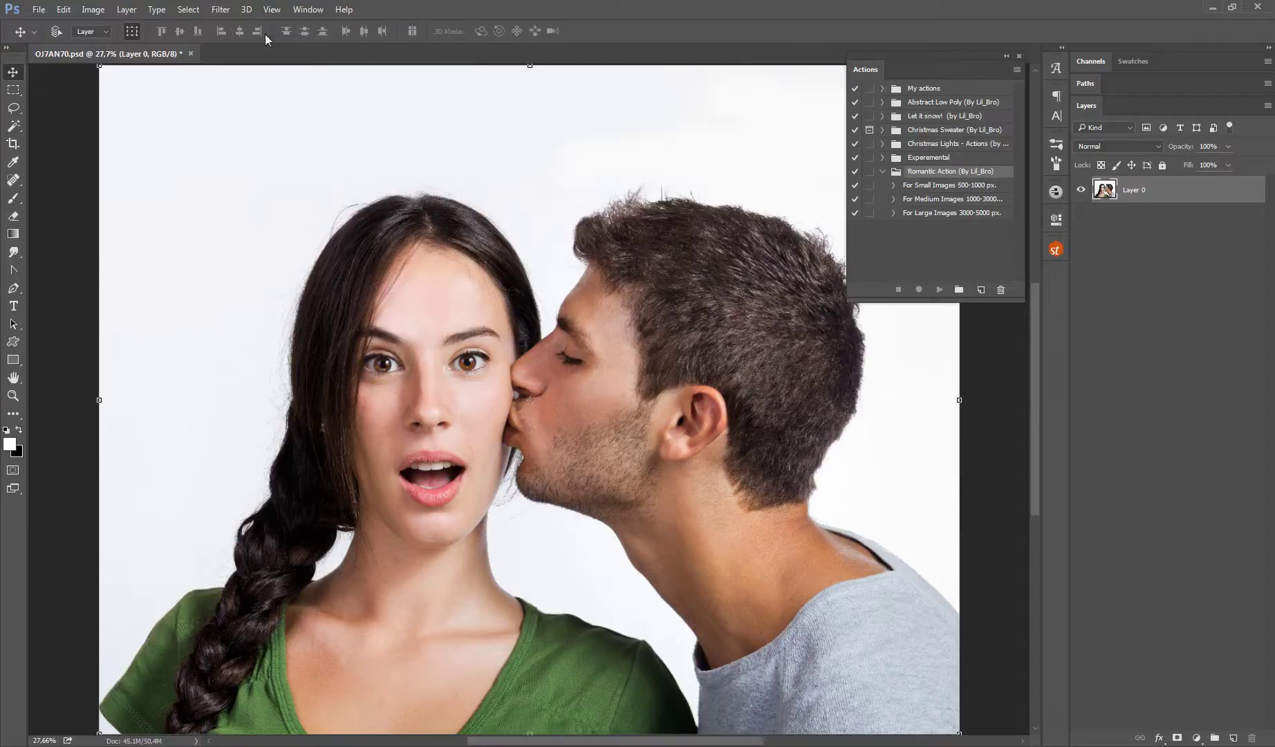
{"action": "left_click", "coordinate": [135, 14]}
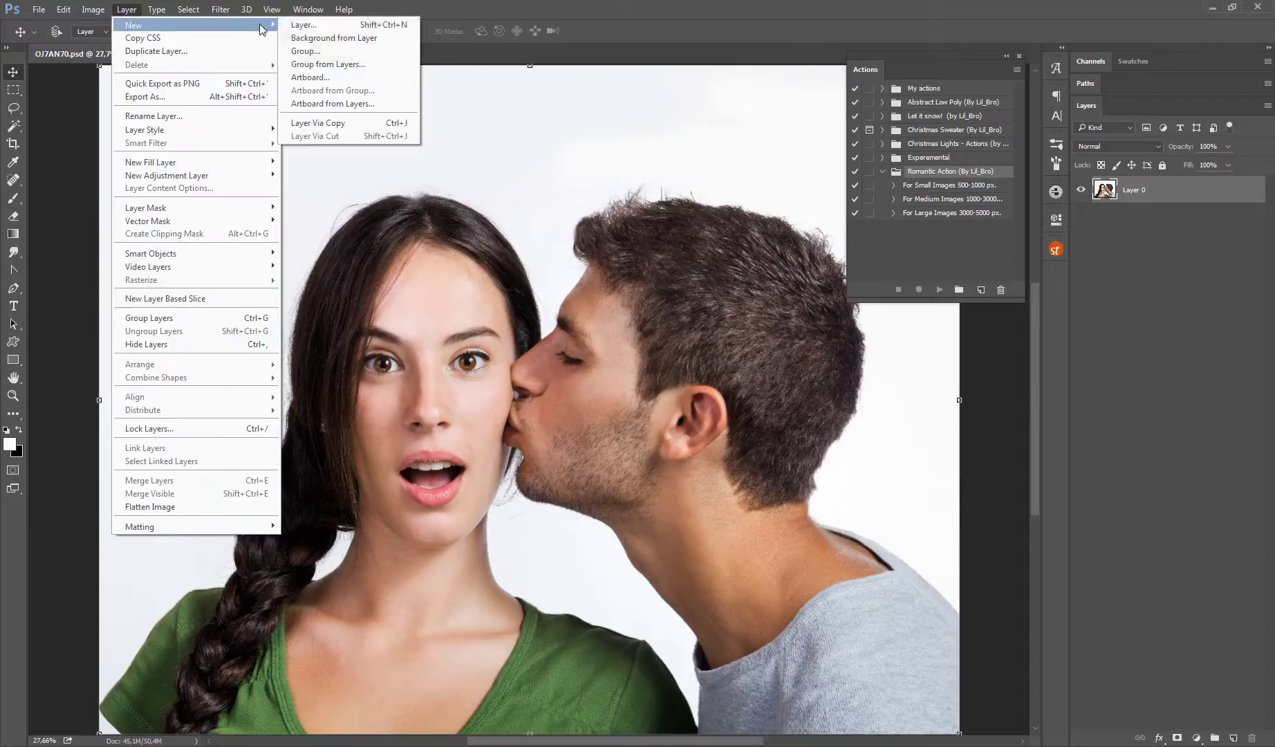
{"action": "mouse_move", "coordinate": [139, 24]}
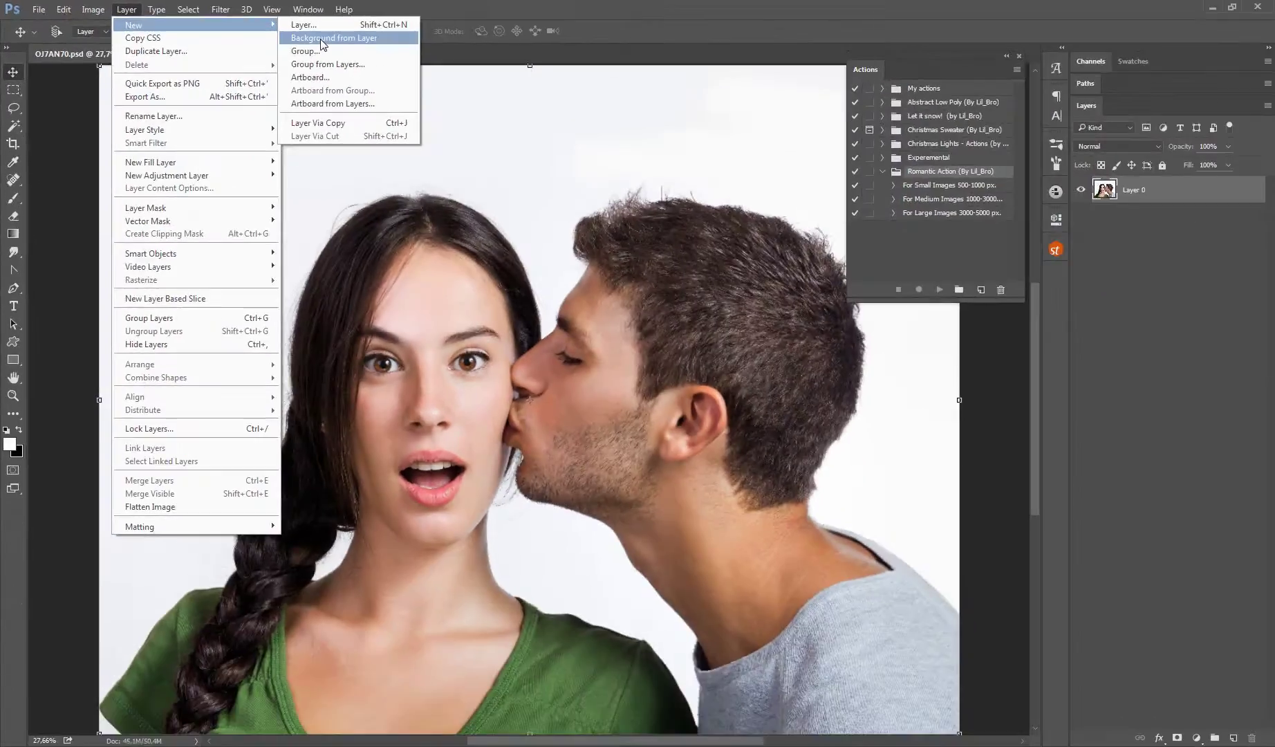
{"action": "left_click", "coordinate": [320, 38]}
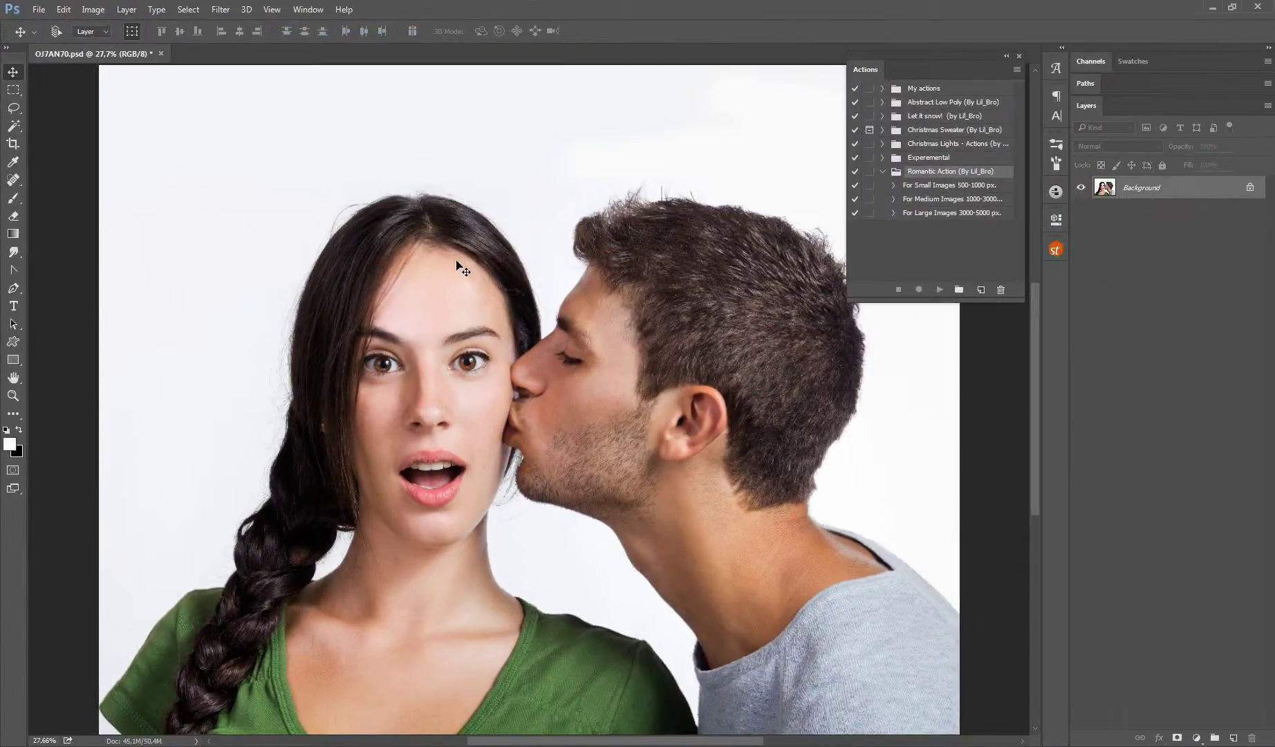
Step: Confirm the image mode is RGB Color at 8 Bits/Channel
{"action": "left_click", "coordinate": [92, 10]}
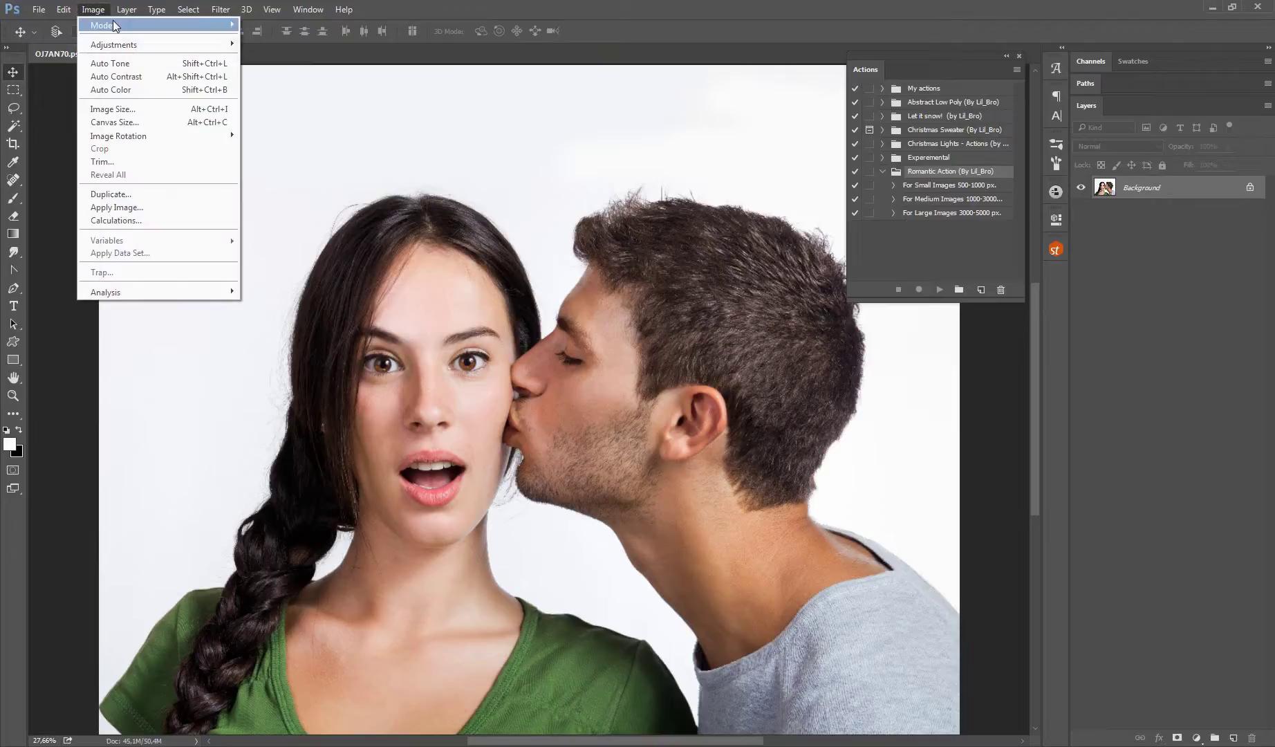
{"action": "mouse_move", "coordinate": [101, 25]}
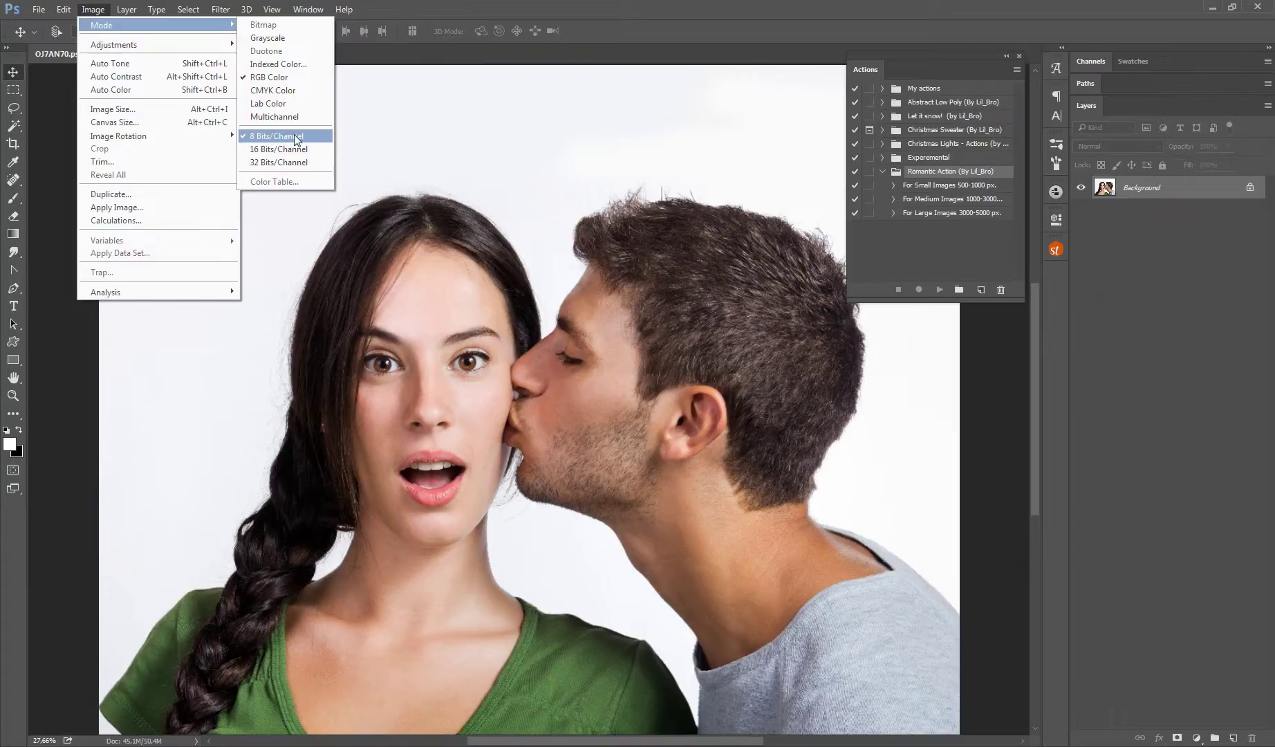
{"action": "left_click", "coordinate": [1115, 345]}
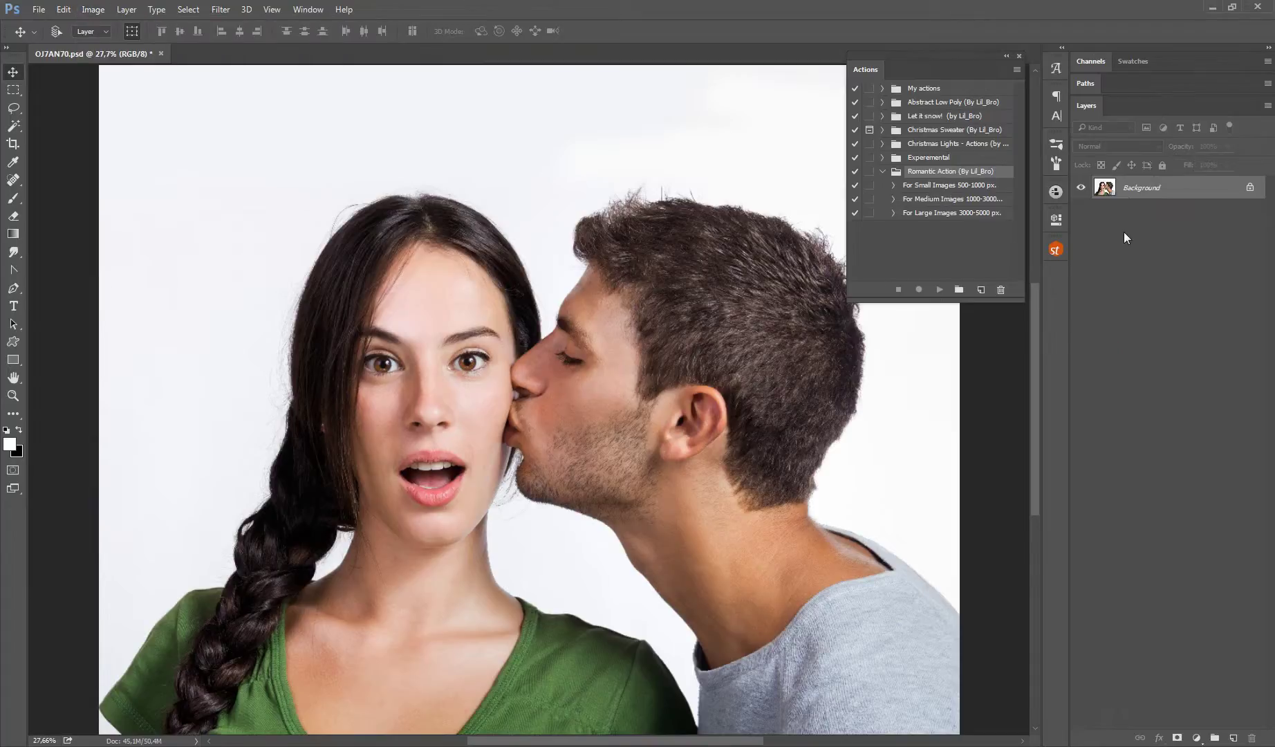
{"action": "left_click", "coordinate": [128, 10]}
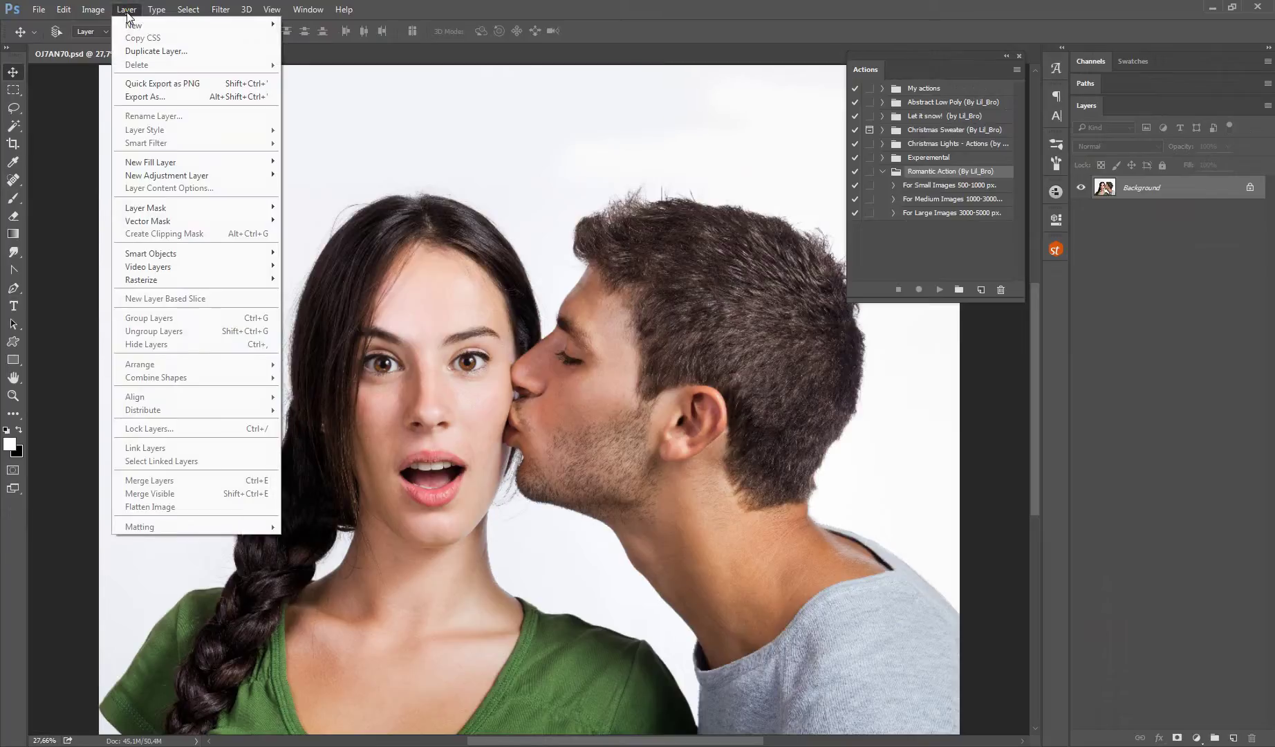
{"action": "mouse_move", "coordinate": [190, 24]}
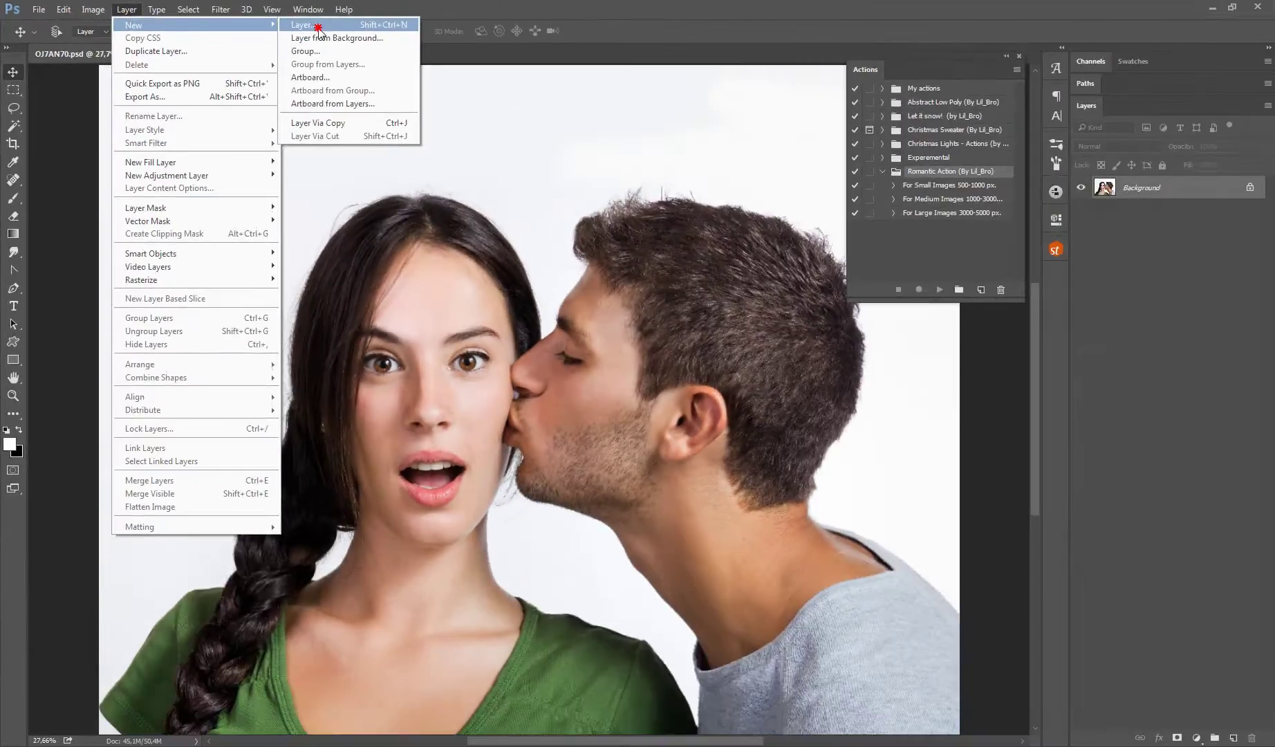
Step: Add a new empty layer named 'area' above the Background
{"action": "left_click", "coordinate": [318, 28]}
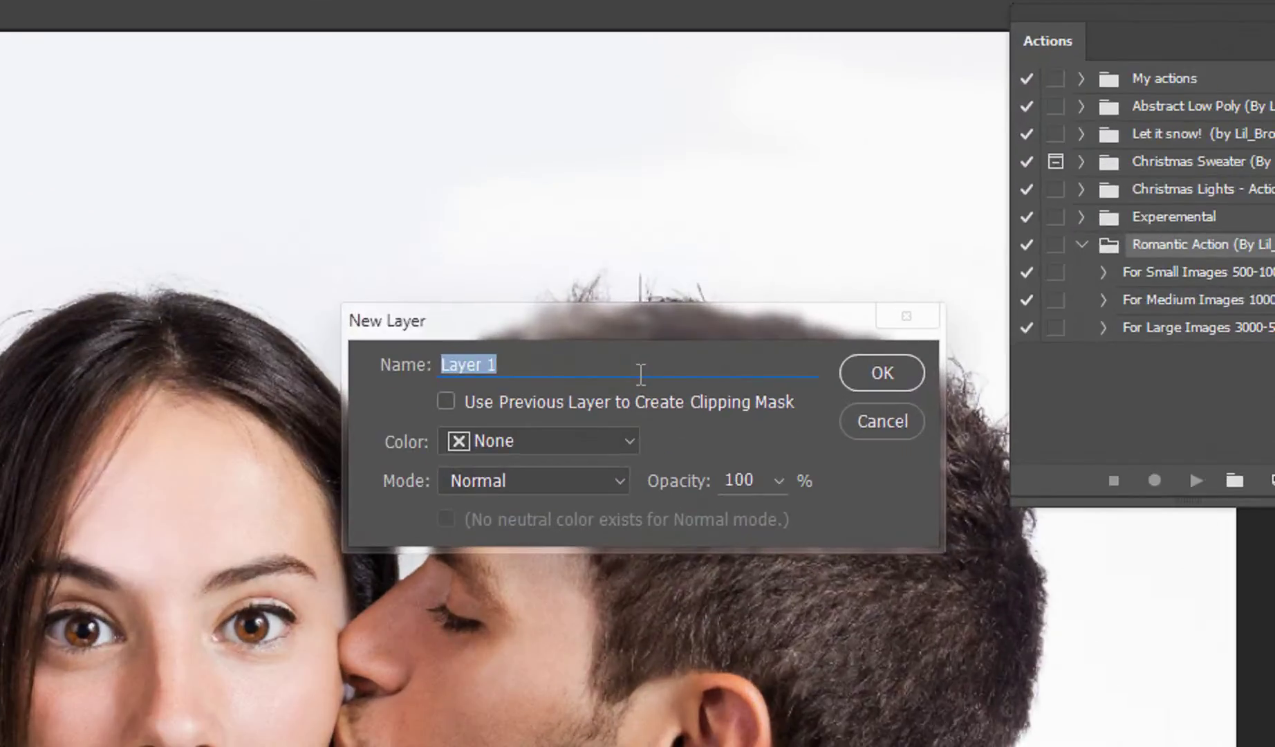
{"action": "type", "text": "ar"}
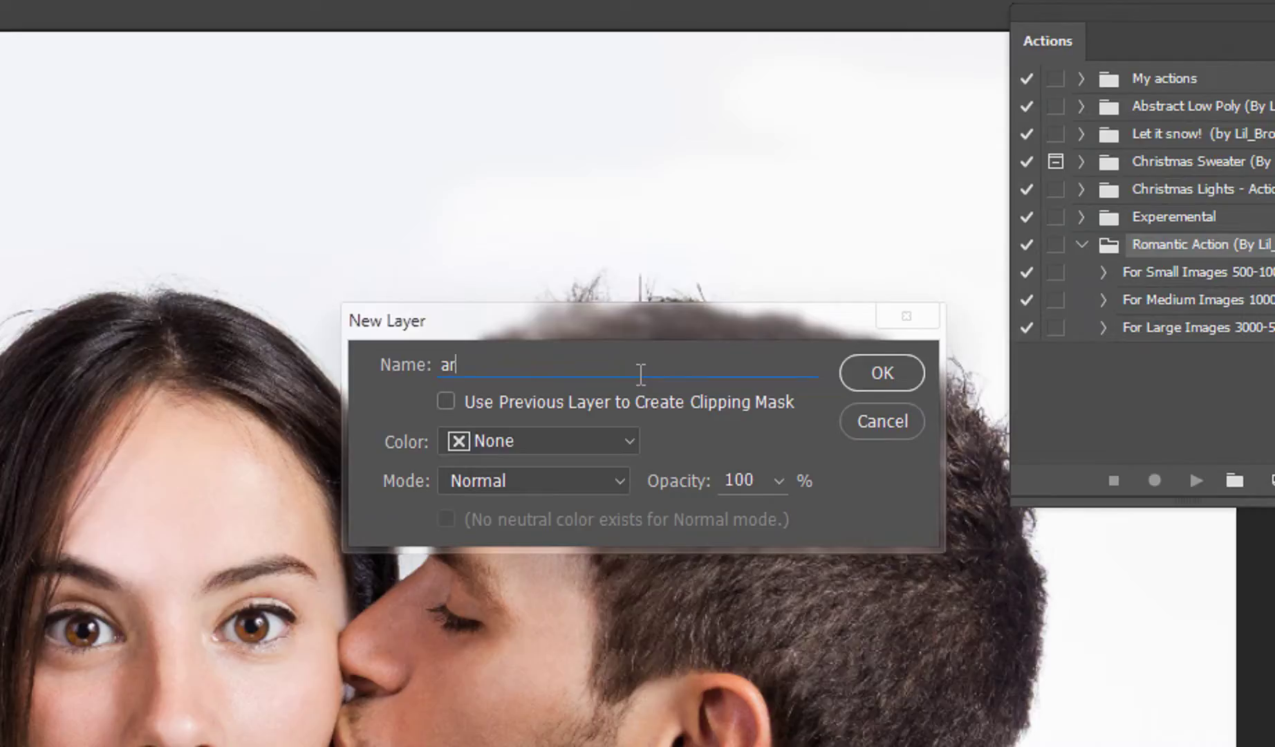
{"action": "type", "text": "ea"}
{"action": "left_click", "coordinate": [900, 375]}
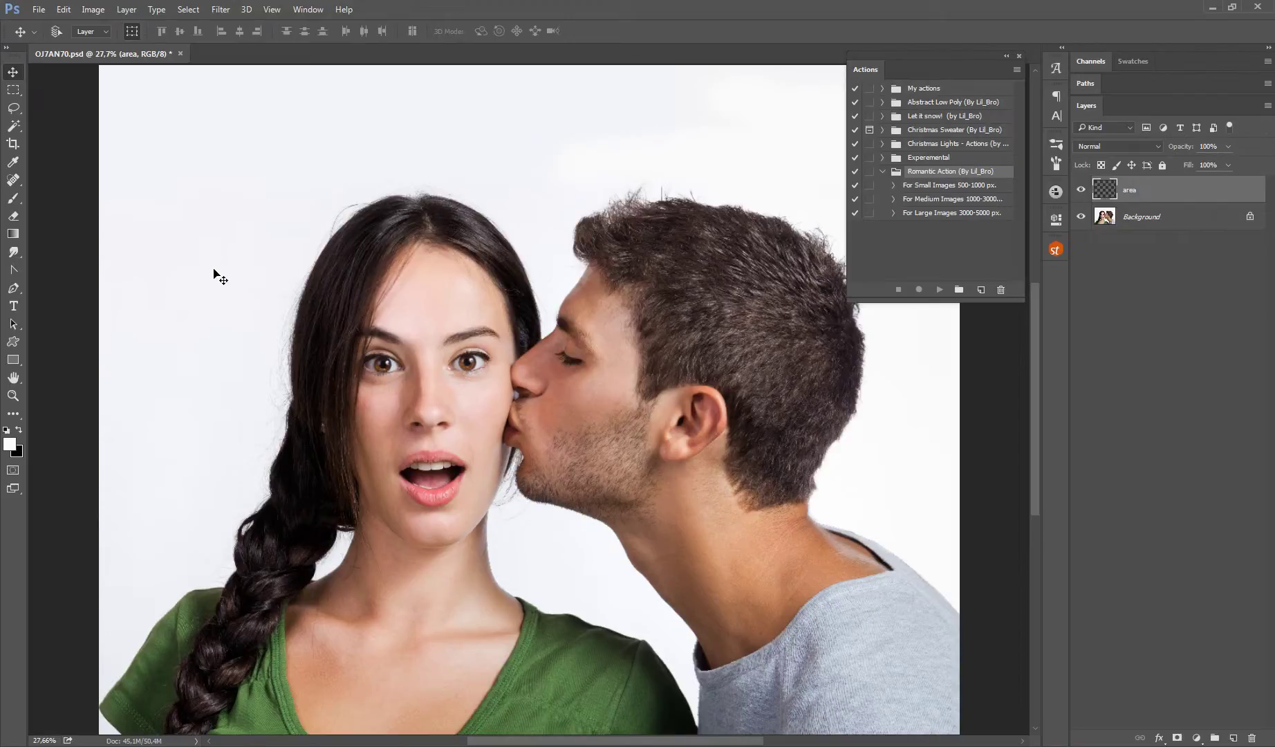
{"action": "left_click", "coordinate": [14, 199]}
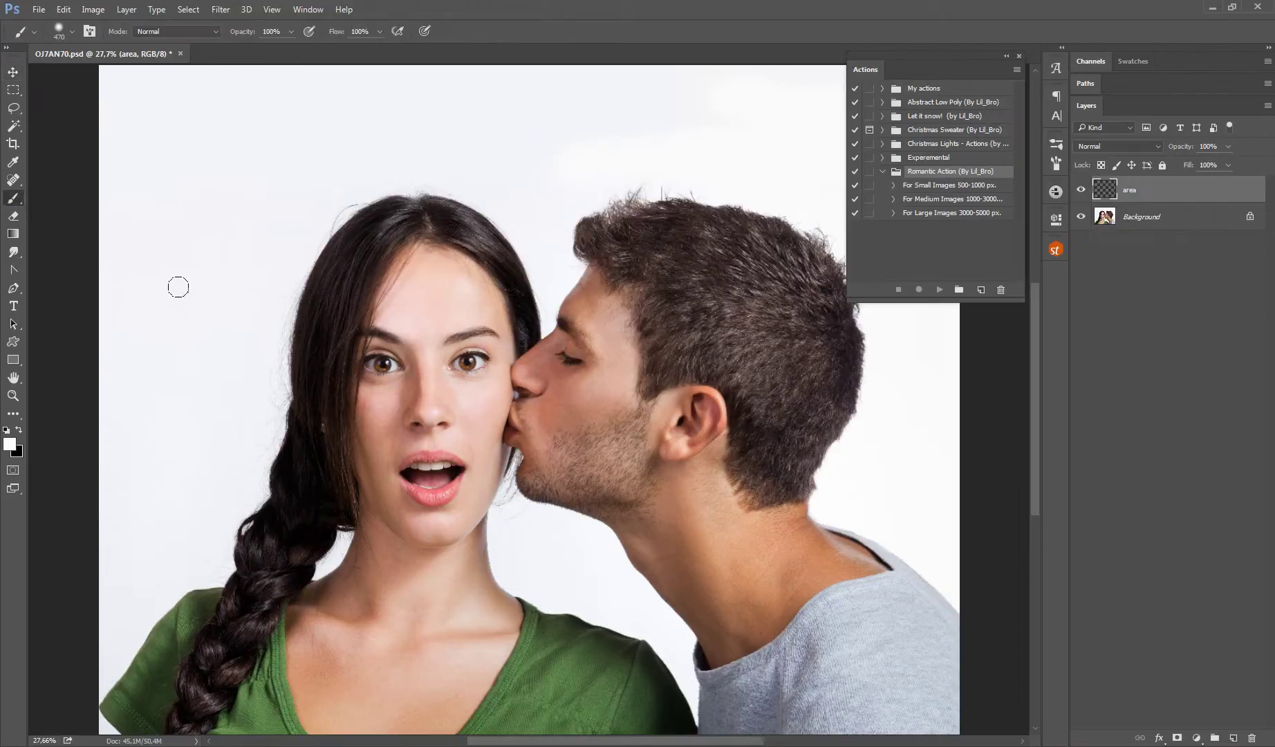
Step: Paint over the couple in black with a 100 px hard round brush on the area layer
{"action": "key", "text": "x"}
{"action": "left_click", "coordinate": [418, 316]}
{"action": "left_click", "coordinate": [440, 270]}
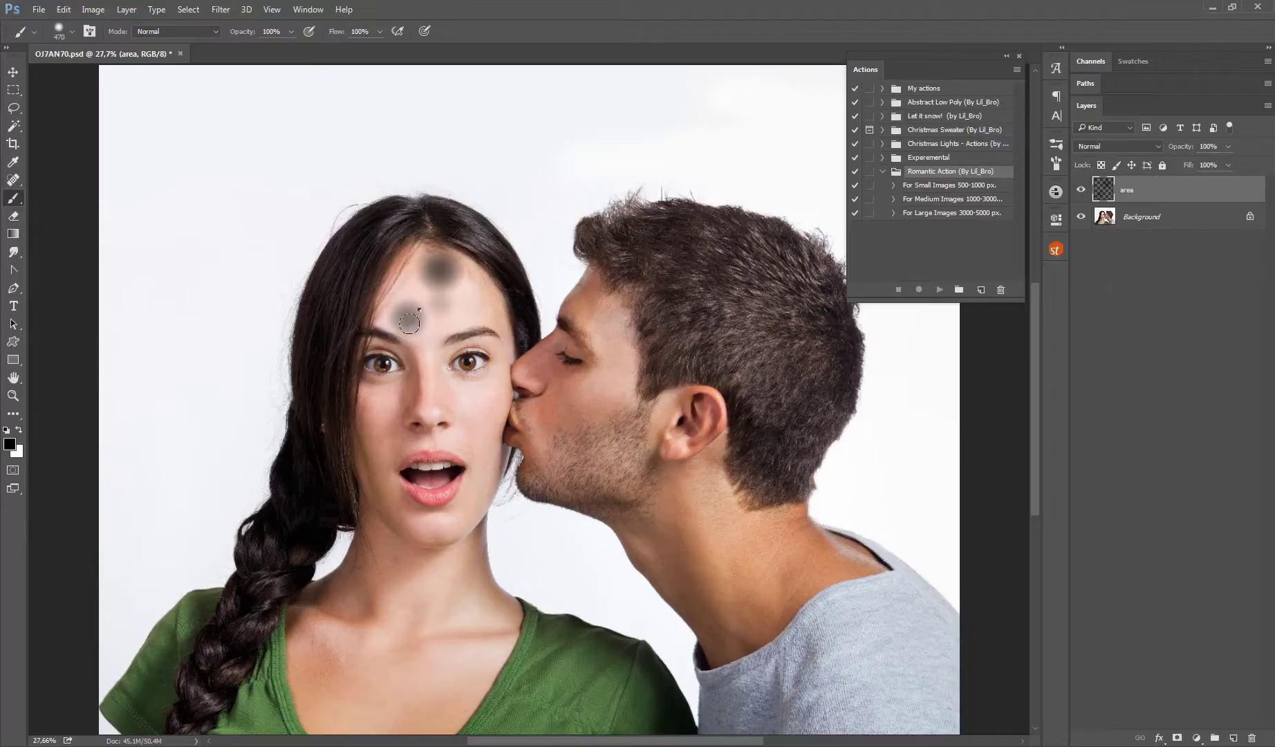
{"action": "right_click", "coordinate": [419, 311]}
{"action": "left_click", "coordinate": [626, 667]}
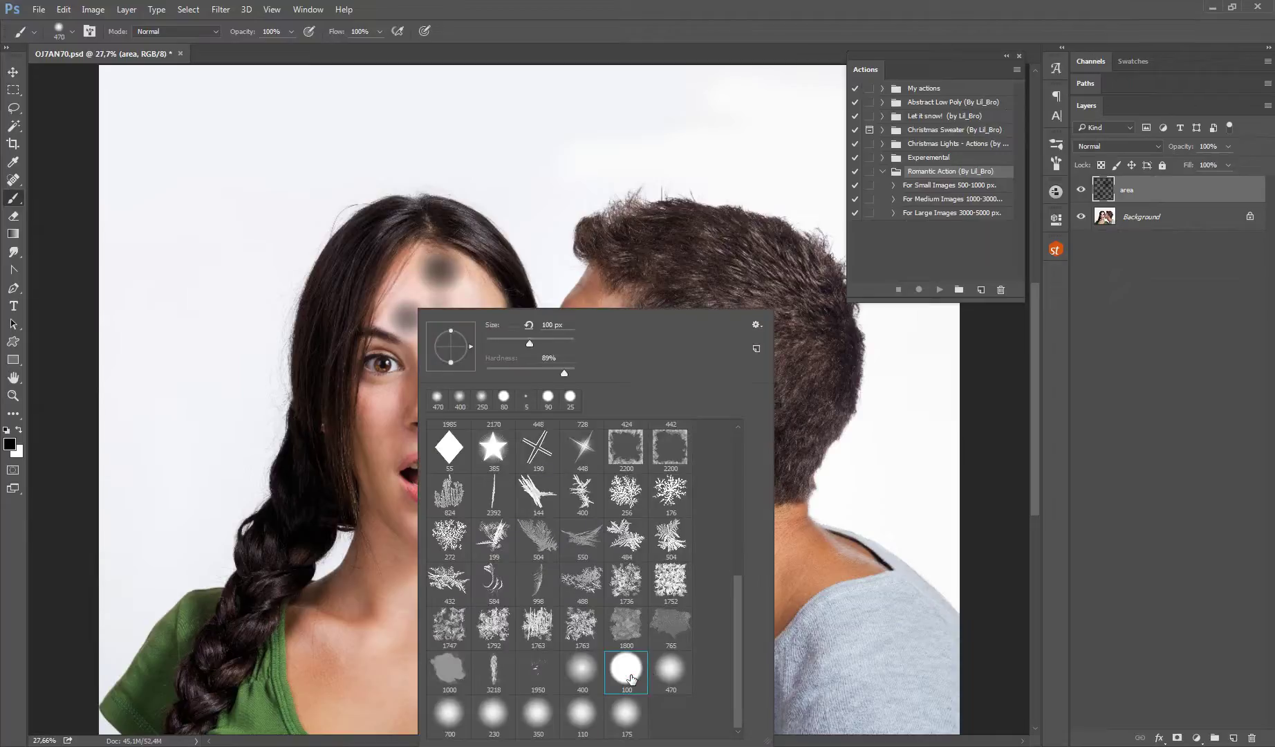
{"action": "key", "text": "Return"}
{"action": "mouse_move", "coordinate": [423, 311]}
{"action": "left_mouse_down"}
{"action": "mouse_move", "coordinate": [436, 284]}
{"action": "mouse_move", "coordinate": [352, 392]}
{"action": "mouse_move", "coordinate": [385, 430]}
{"action": "mouse_move", "coordinate": [358, 448]}
{"action": "left_mouse_up"}
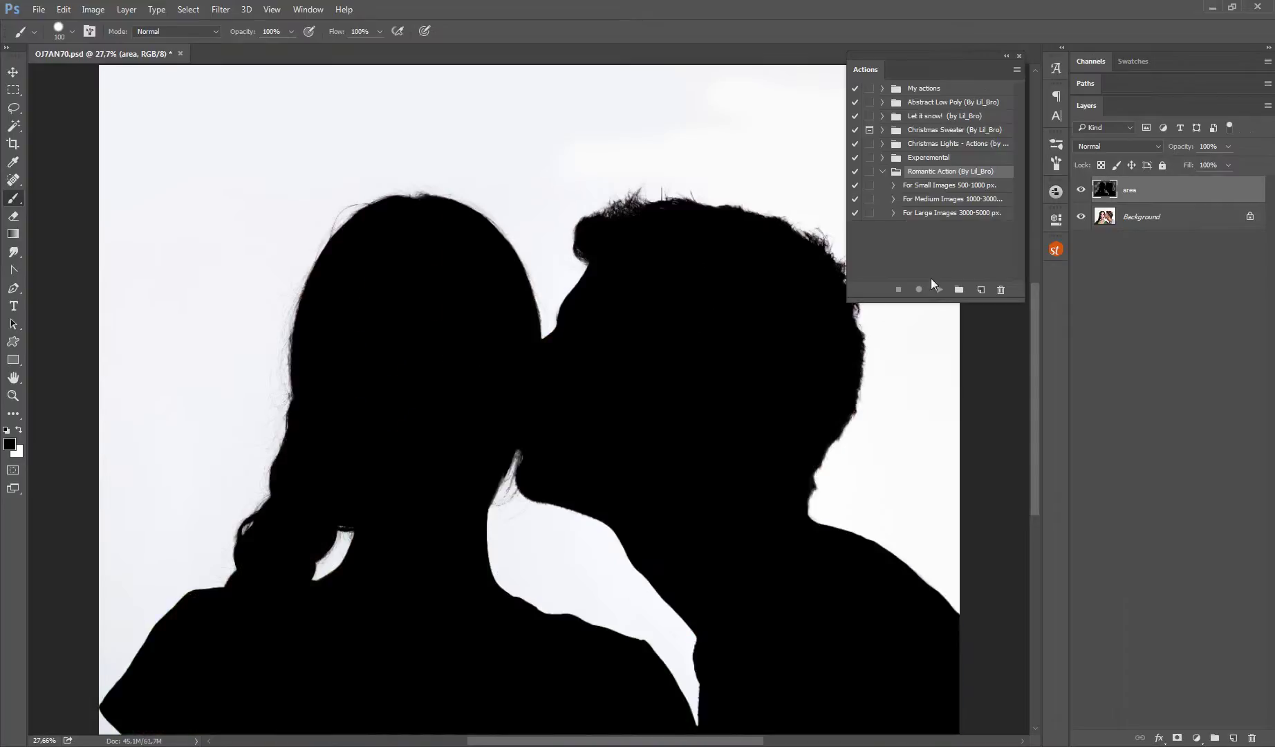
Step: Play the Romantic action 'For Large Images 3000-5000 px.'
{"action": "left_click", "coordinate": [948, 216]}
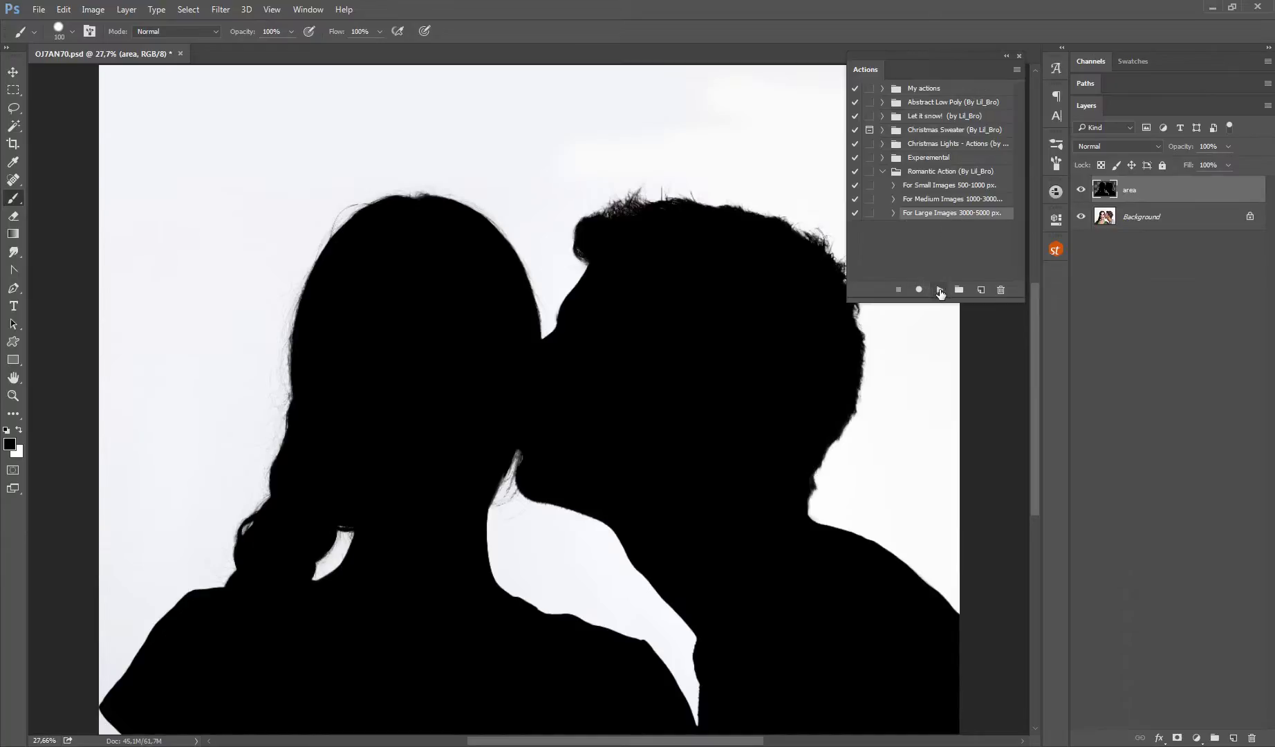
{"action": "left_click", "coordinate": [940, 290]}
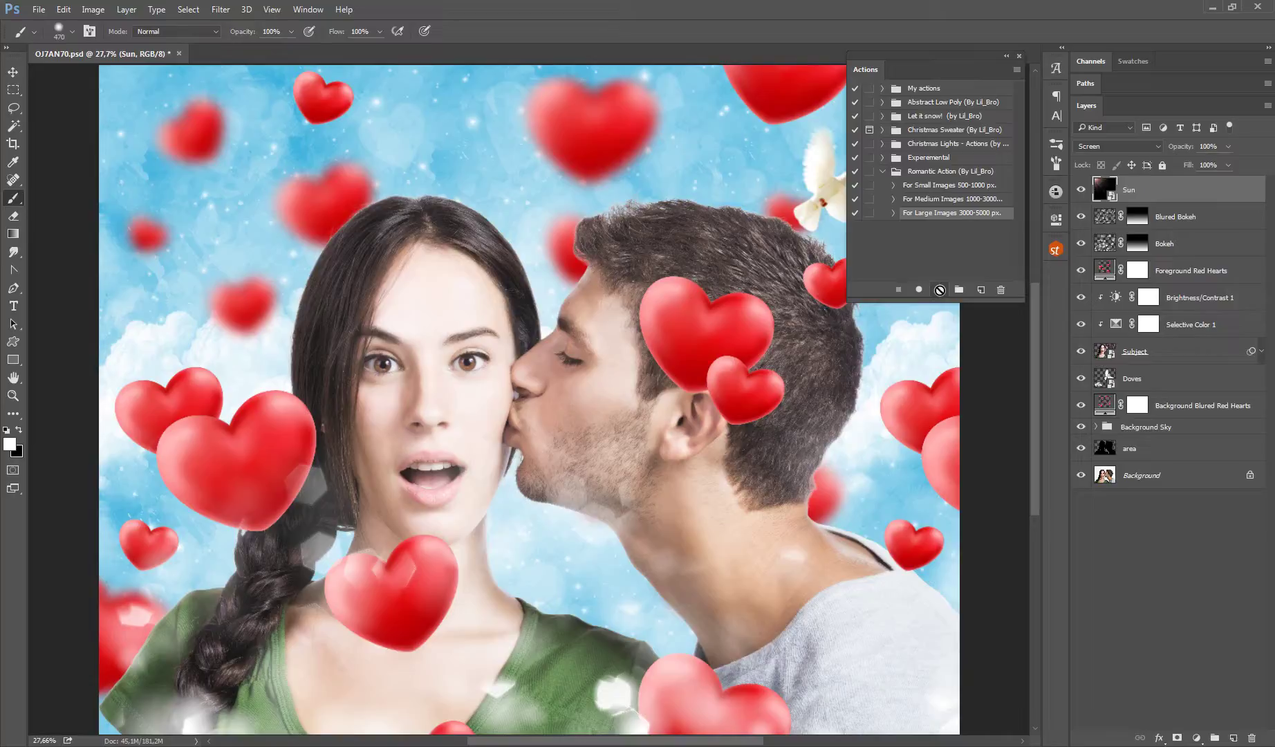
Step: Collapse the Actions panel and enlarge the Sun glow with Free Transform
{"action": "left_click", "coordinate": [1008, 58]}
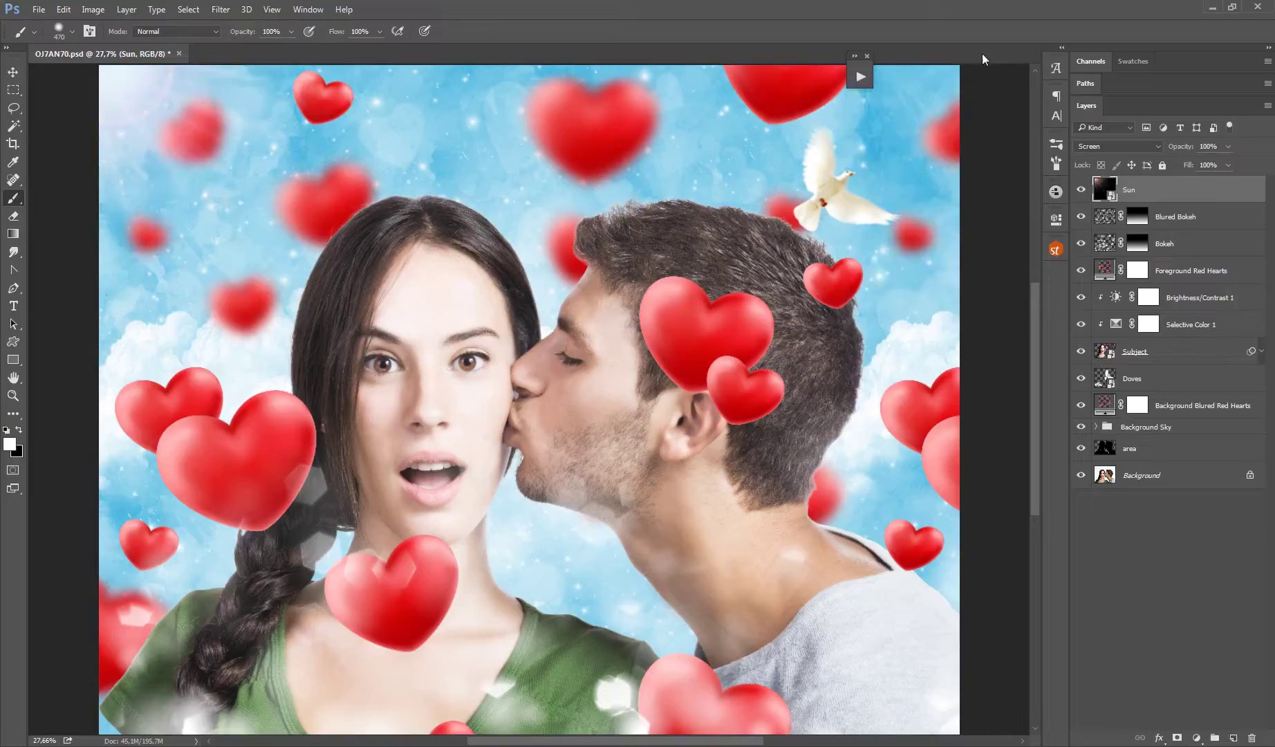
{"action": "left_click_drag", "start_coordinate": [857, 57], "coordinate": [1058, 24]}
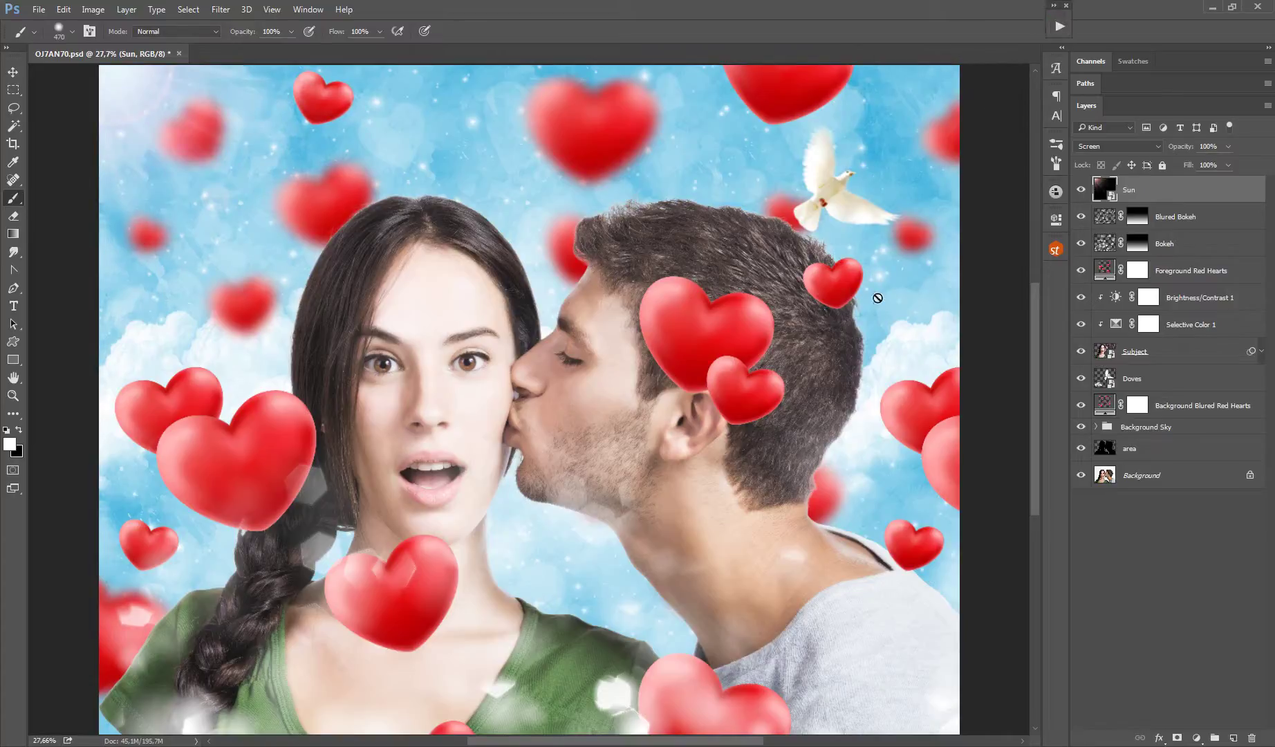
{"action": "left_click_drag", "start_coordinate": [590, 462], "coordinate": [609, 461]}
{"action": "left_click", "coordinate": [13, 72]}
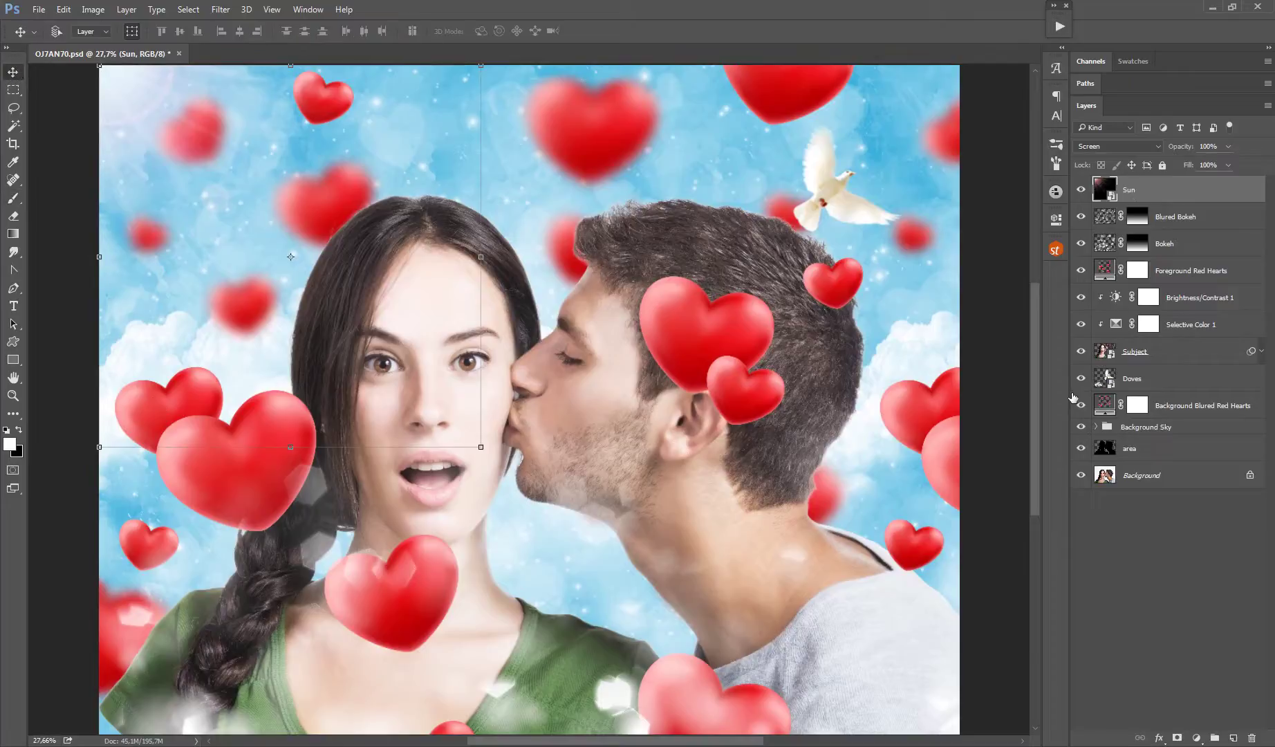
{"action": "mouse_move", "coordinate": [481, 447]}
{"action": "left_mouse_down"}
{"action": "mouse_move", "coordinate": [535, 504]}
{"action": "mouse_move", "coordinate": [829, 699]}
{"action": "left_mouse_up"}
{"action": "key", "text": "Return"}
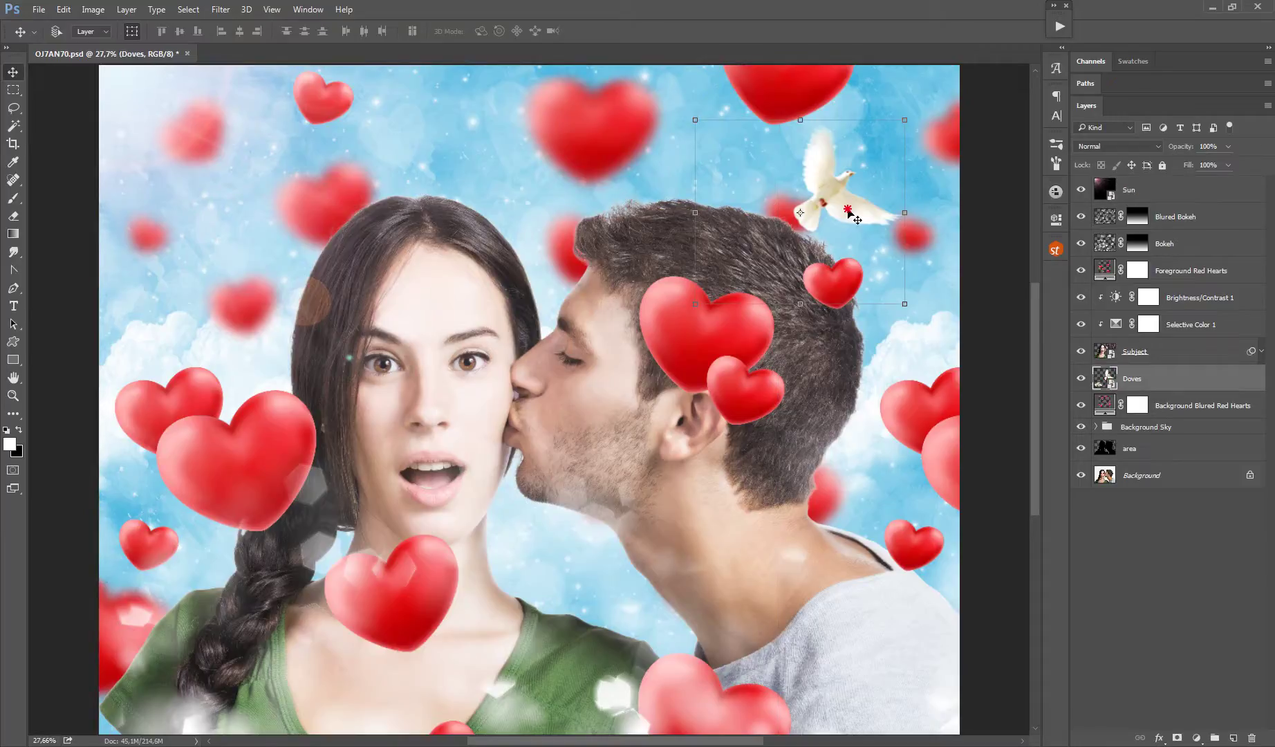
Step: Move the dove toward the upper right and scale it to about 139.5%
{"action": "left_click_drag", "start_coordinate": [849, 214], "coordinate": [898, 150]}
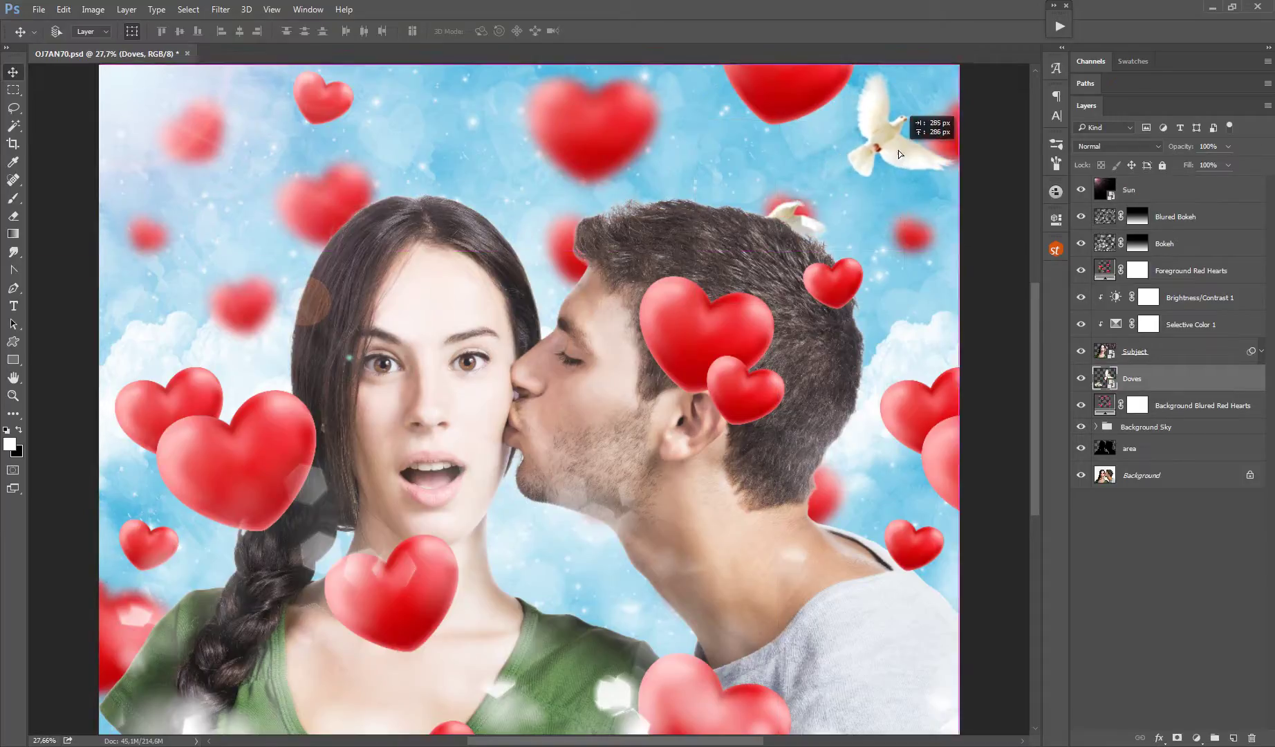
{"action": "left_click_drag", "start_coordinate": [750, 249], "coordinate": [670, 329]}
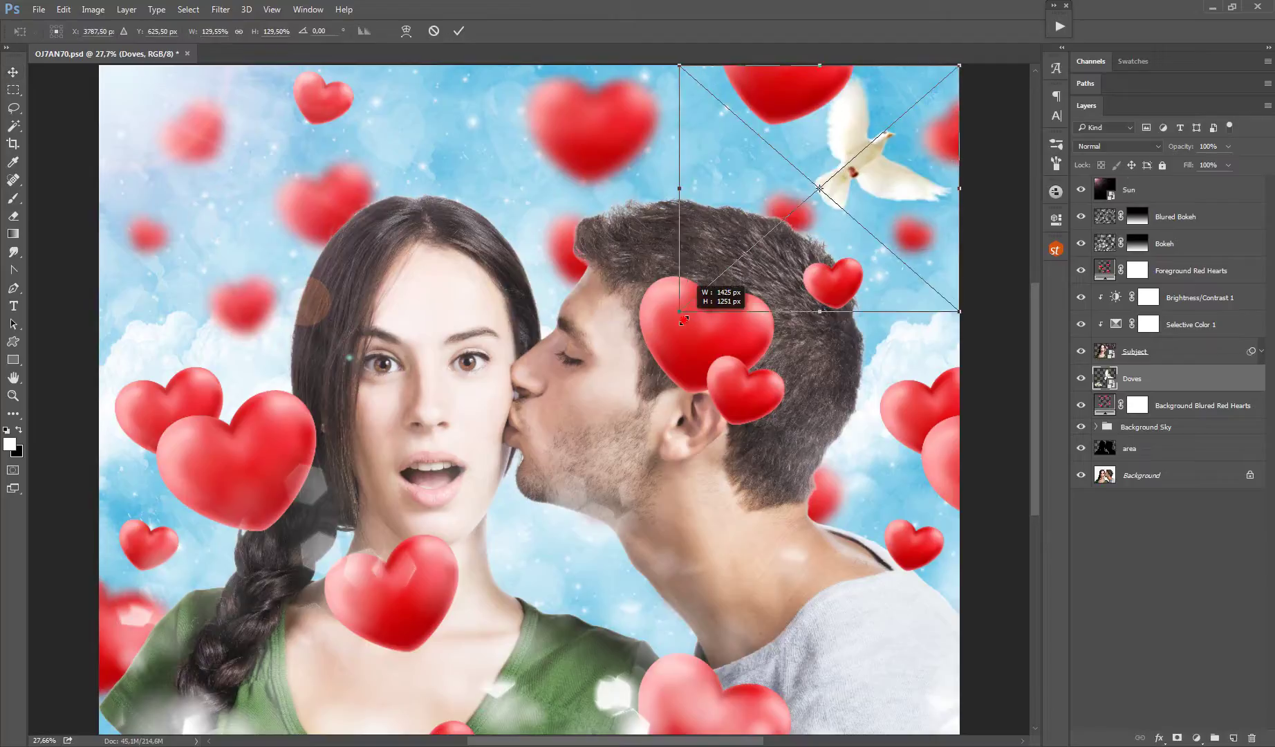
{"action": "double_click", "coordinate": [898, 185]}
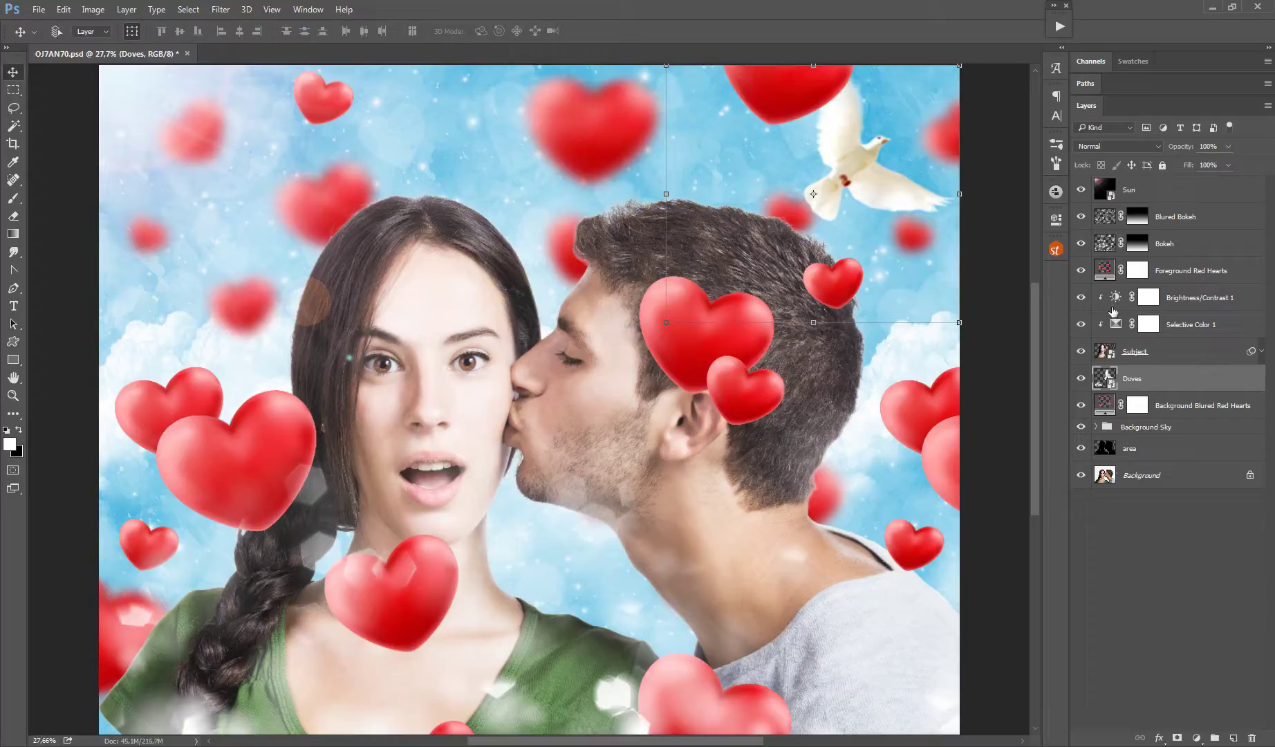
{"action": "left_click", "coordinate": [1102, 244]}
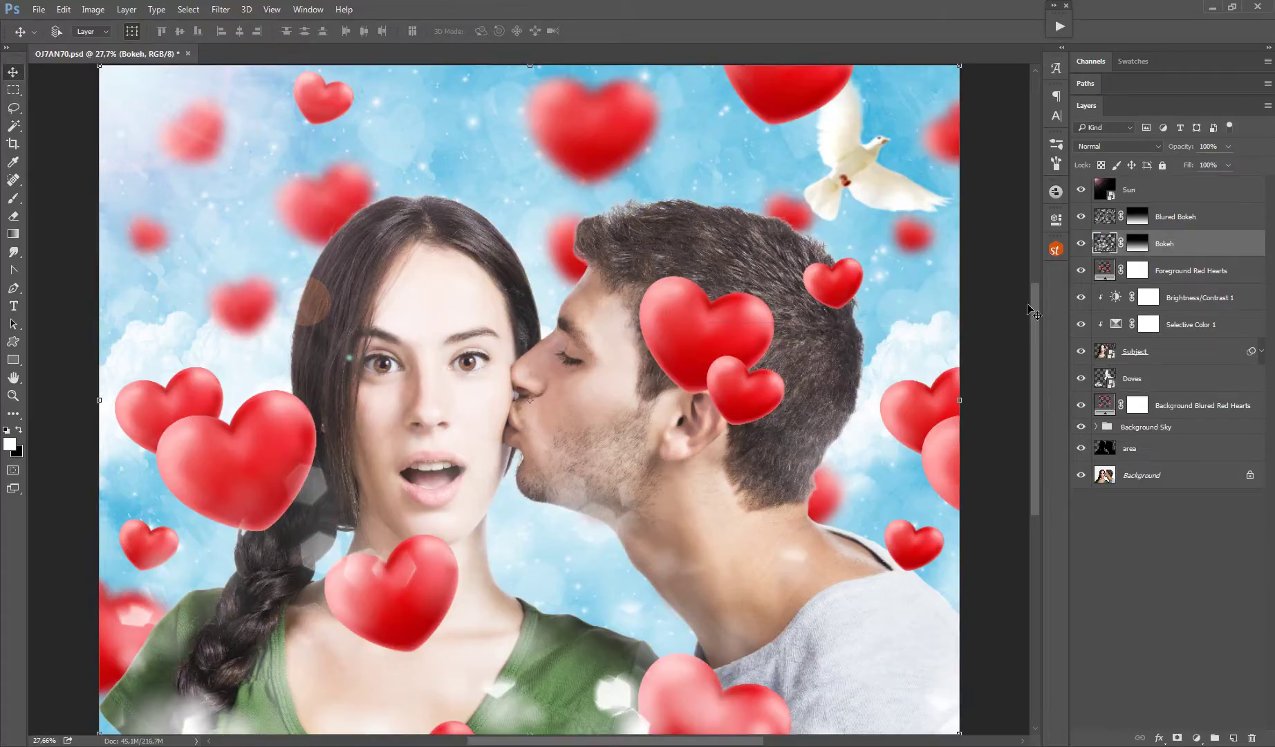
{"action": "left_click", "coordinate": [1101, 271]}
{"action": "left_click", "coordinate": [1082, 272]}
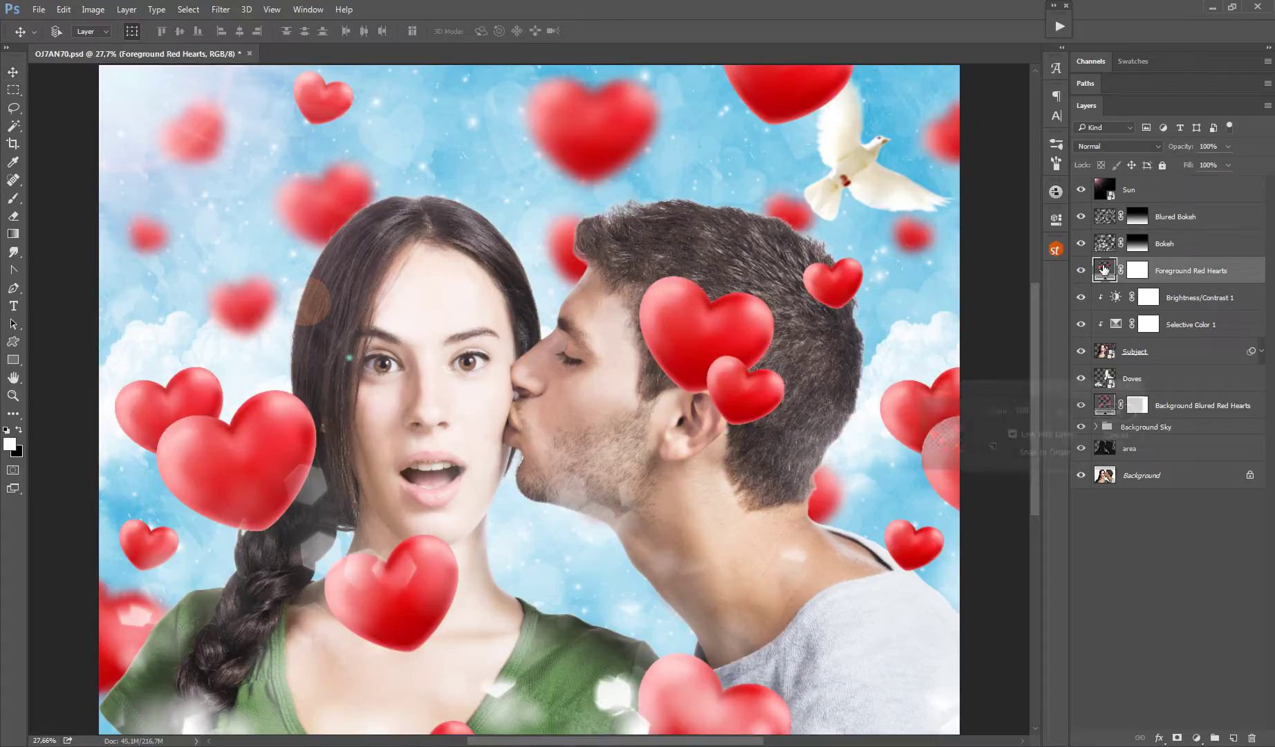
{"action": "left_click", "coordinate": [1052, 411]}
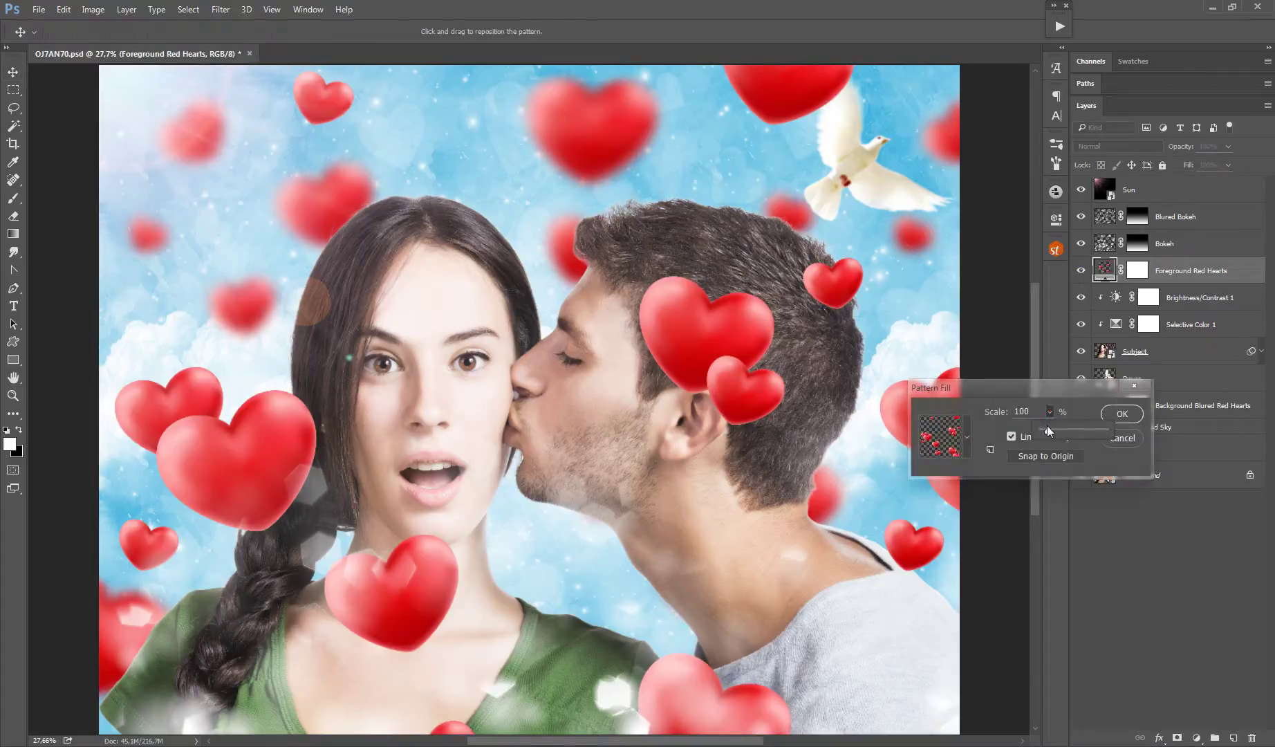
{"action": "left_click_drag", "start_coordinate": [1047, 430], "coordinate": [1061, 432]}
{"action": "left_click_drag", "start_coordinate": [756, 209], "coordinate": [1066, 613]}
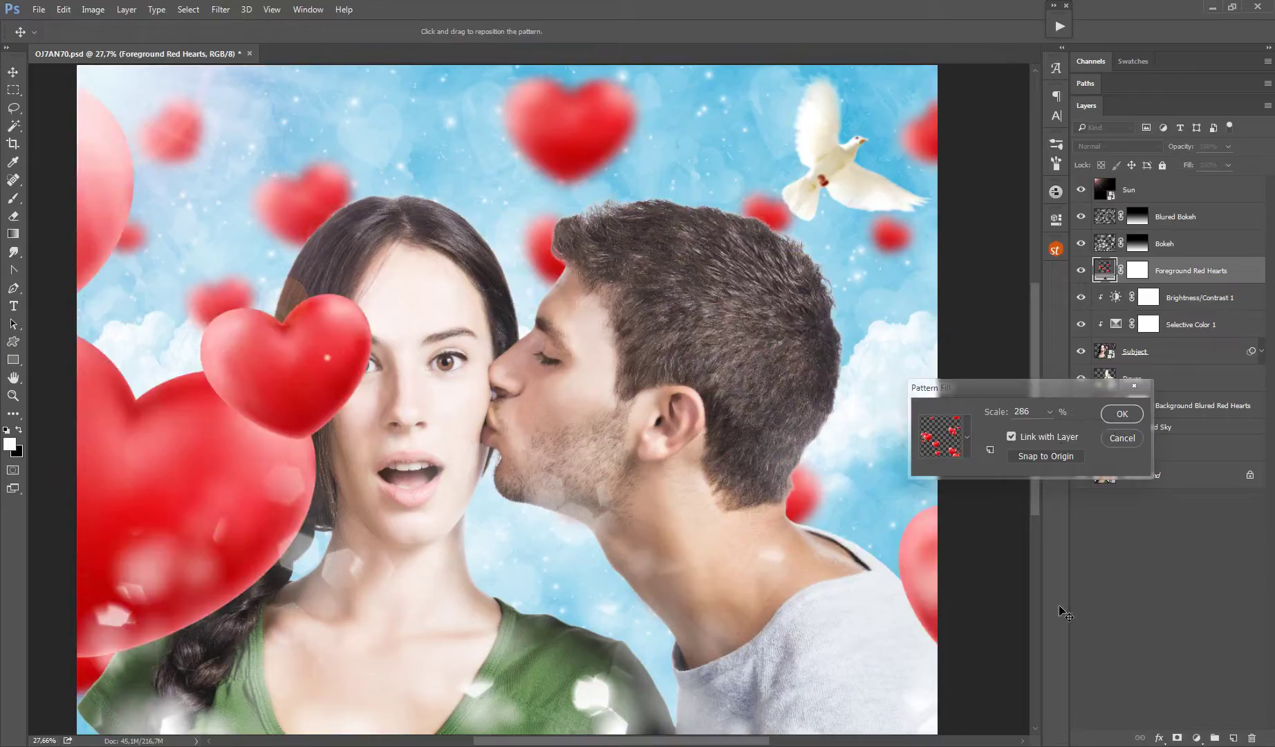
{"action": "left_click_drag", "start_coordinate": [321, 579], "coordinate": [497, 544]}
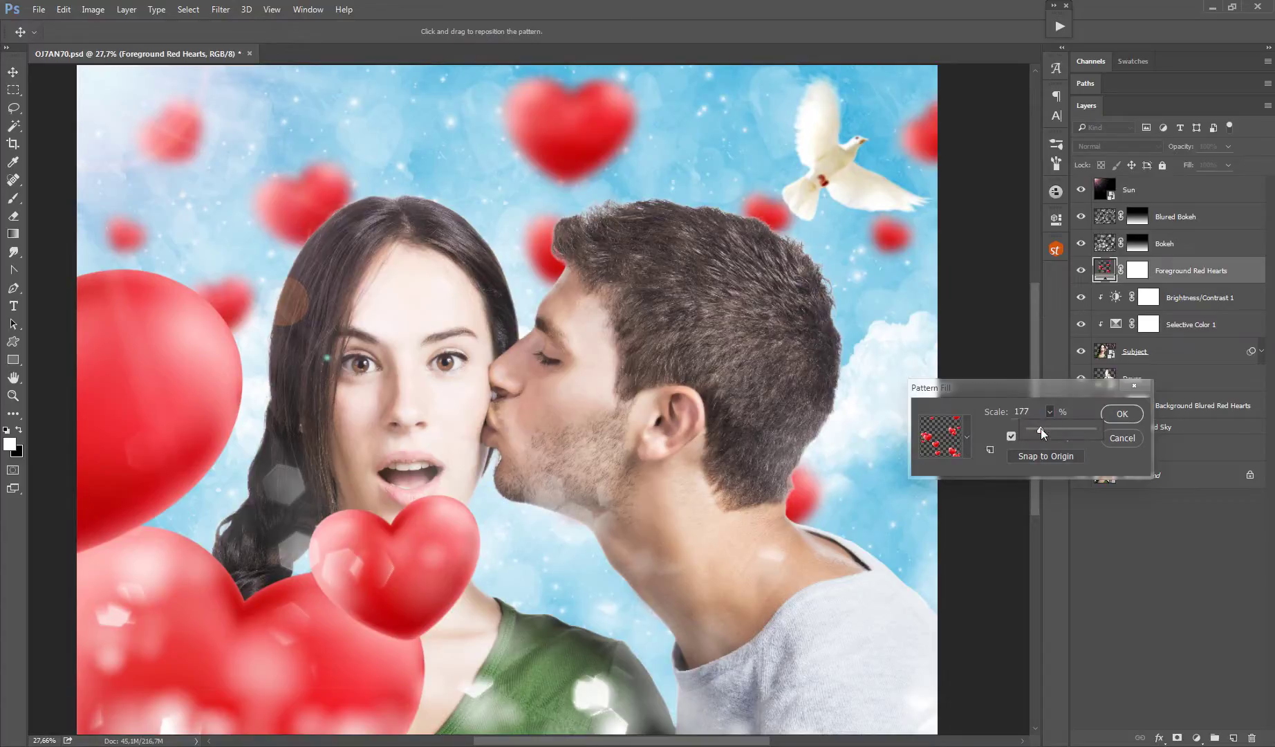
{"action": "left_click_drag", "start_coordinate": [410, 546], "coordinate": [569, 603]}
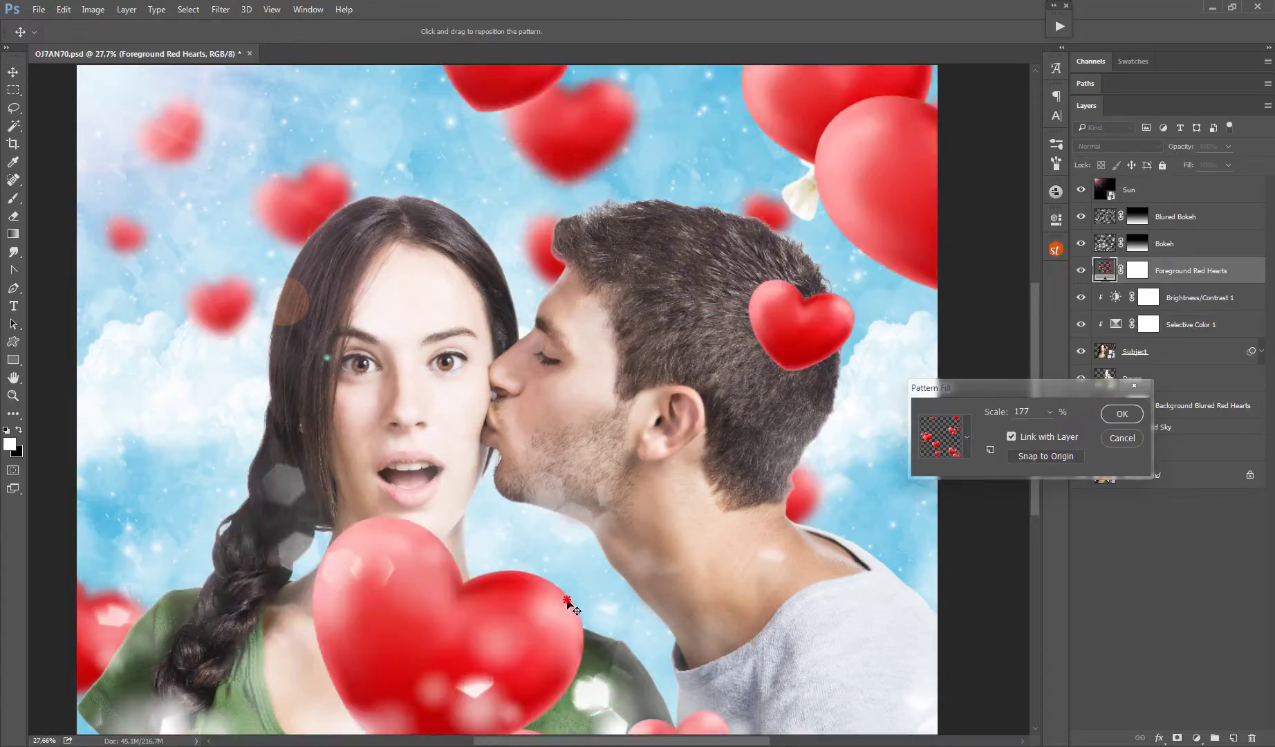
{"action": "left_click", "coordinate": [1120, 439]}
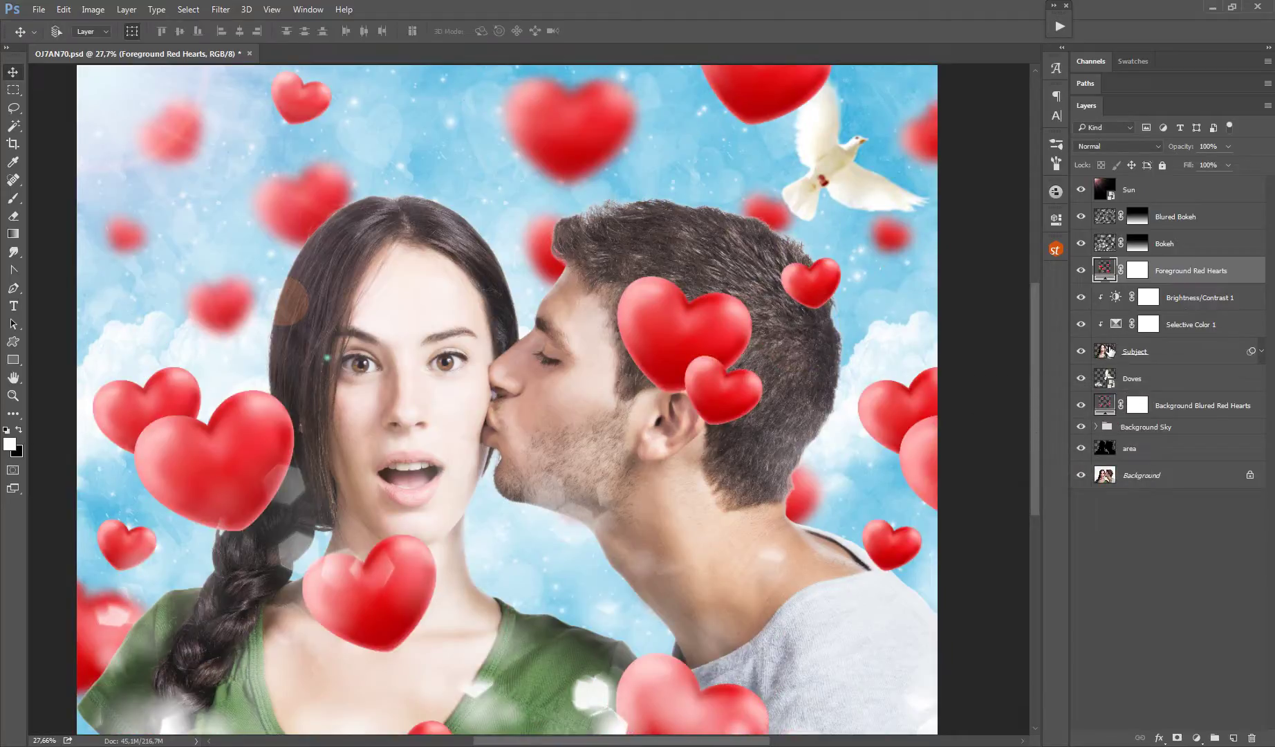
{"action": "left_click", "coordinate": [1106, 408]}
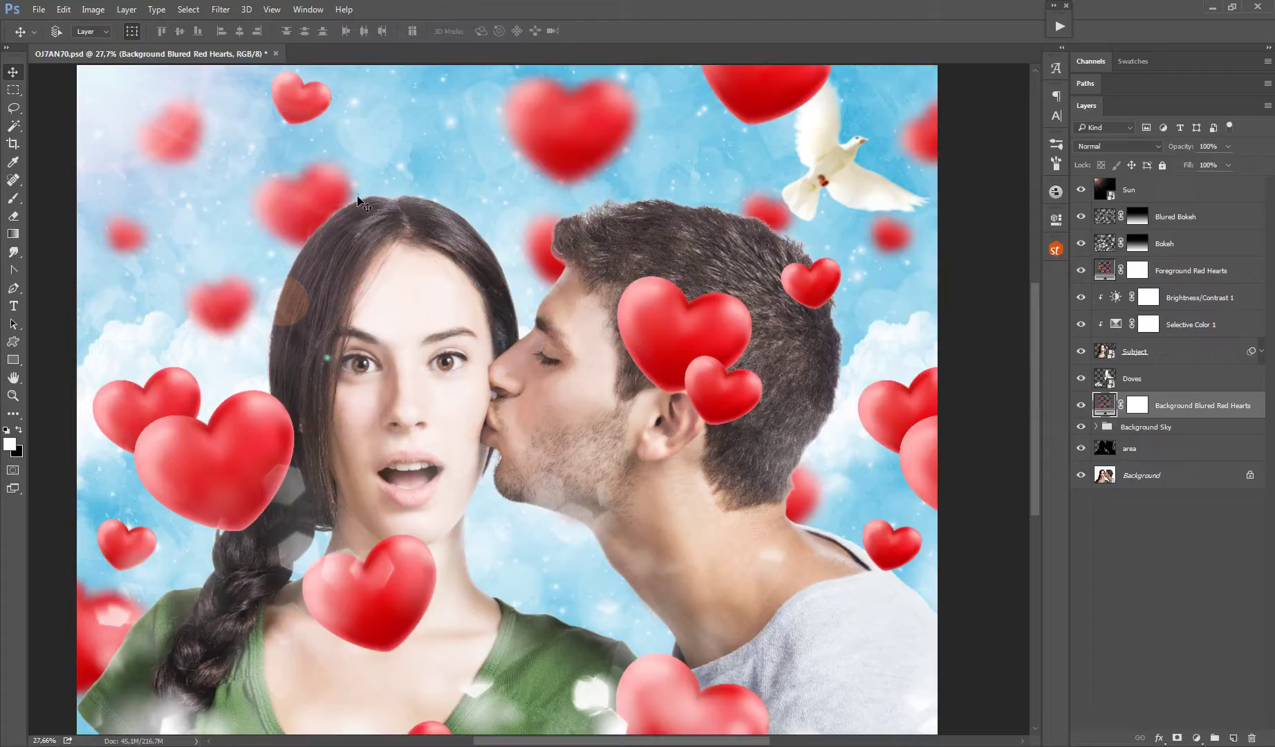
{"action": "mouse_move", "coordinate": [678, 190]}
{"action": "left_mouse_down"}
{"action": "mouse_move", "coordinate": [772, 187]}
{"action": "mouse_move", "coordinate": [435, 384]}
{"action": "left_mouse_up"}
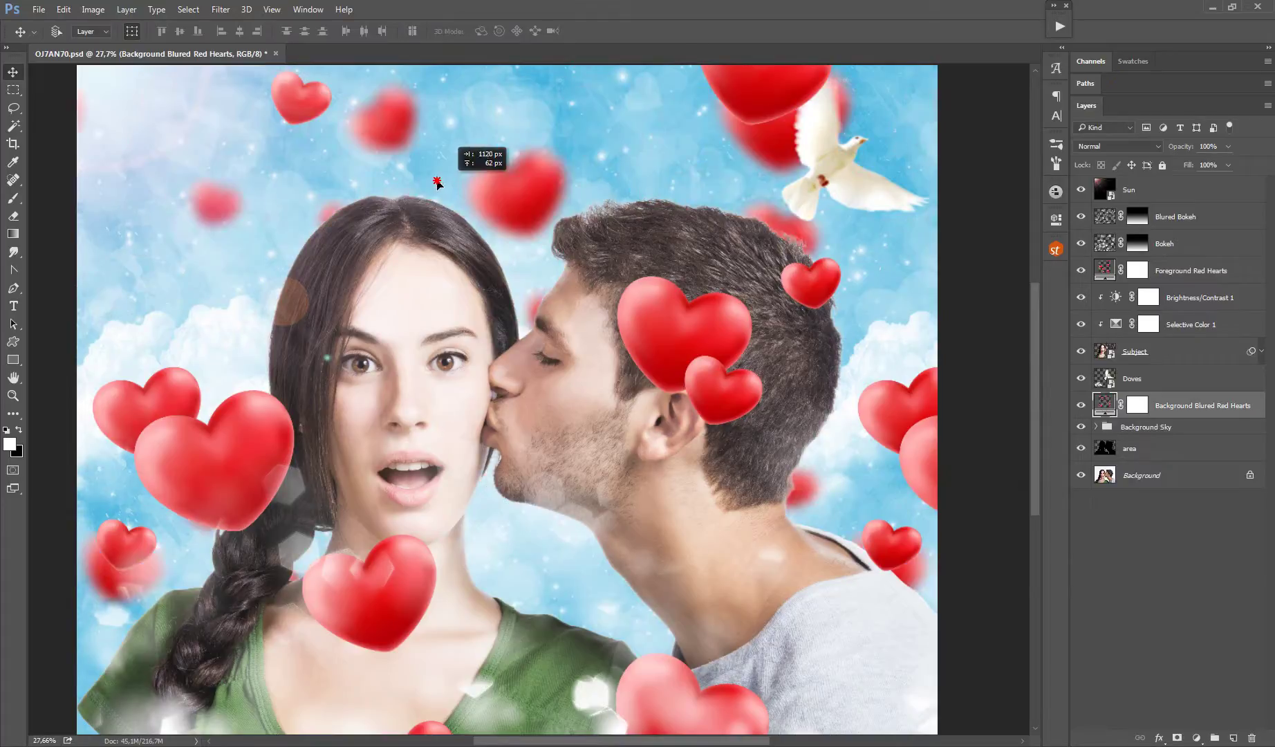
{"action": "left_click_drag", "start_coordinate": [435, 384], "coordinate": [470, 368]}
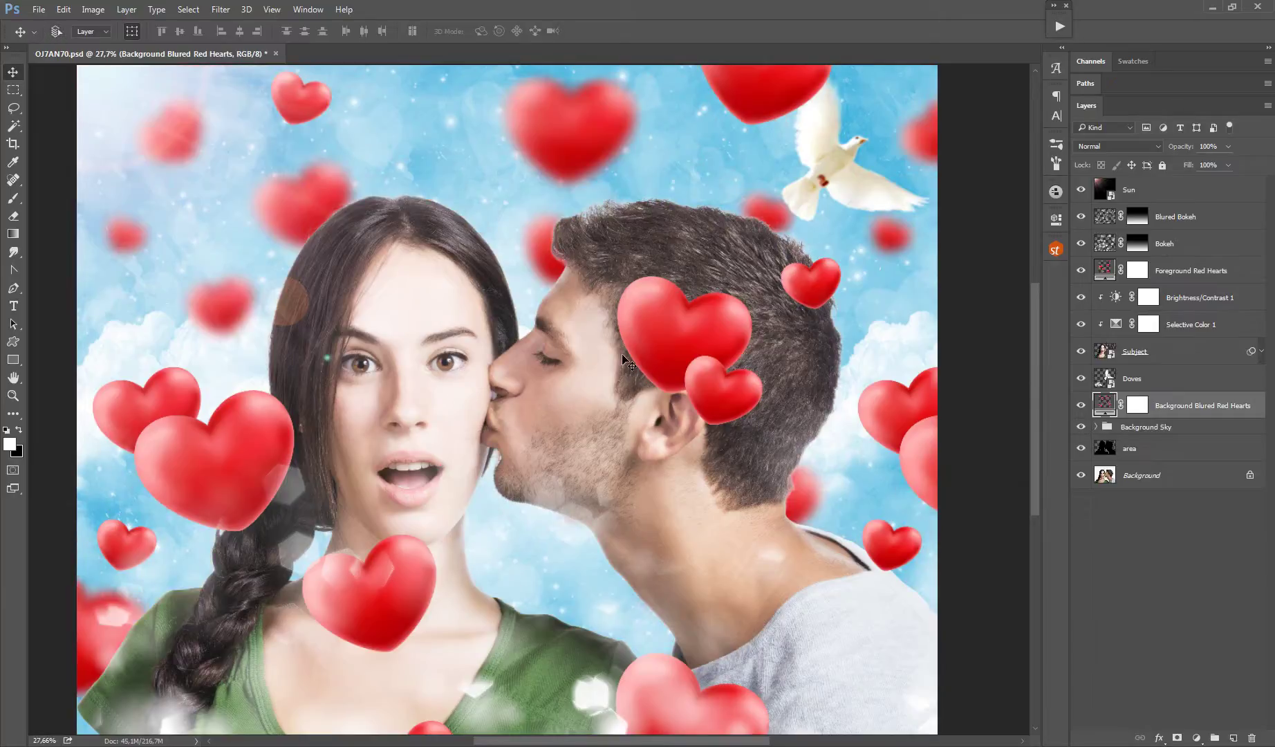
{"action": "left_click", "coordinate": [1082, 427]}
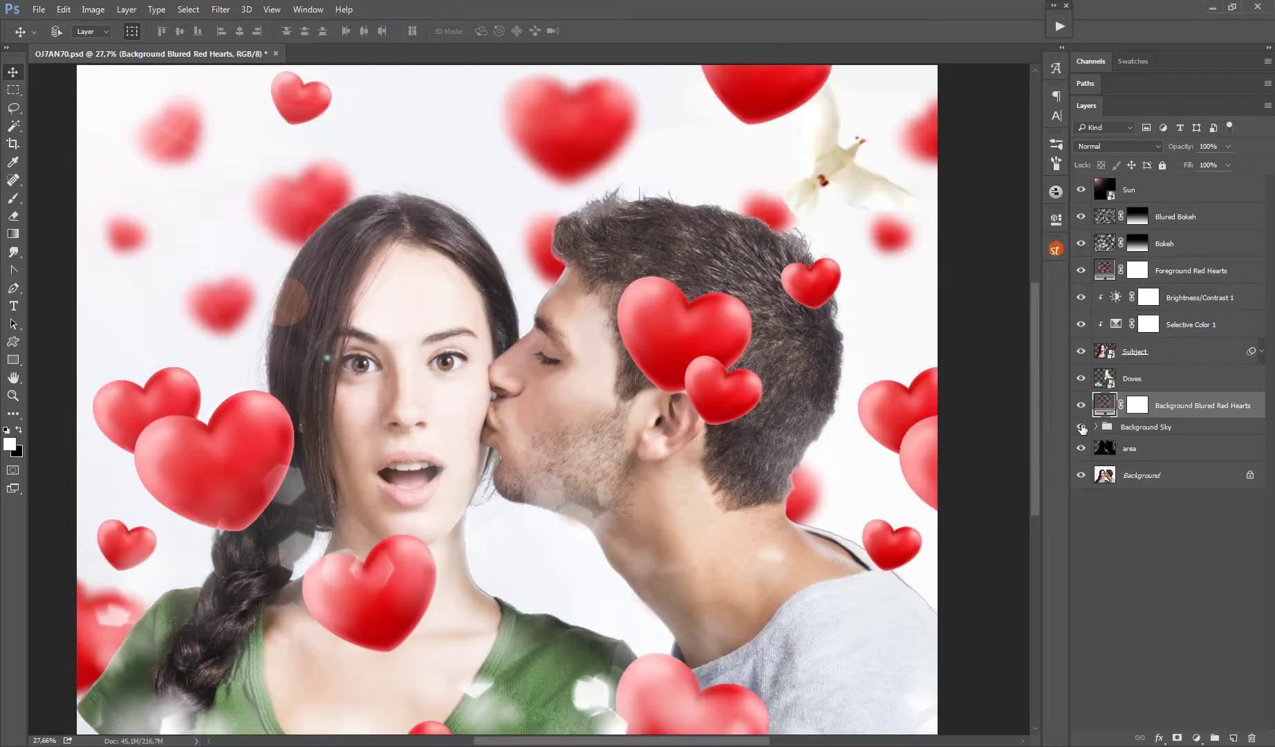
{"action": "left_click", "coordinate": [1082, 428]}
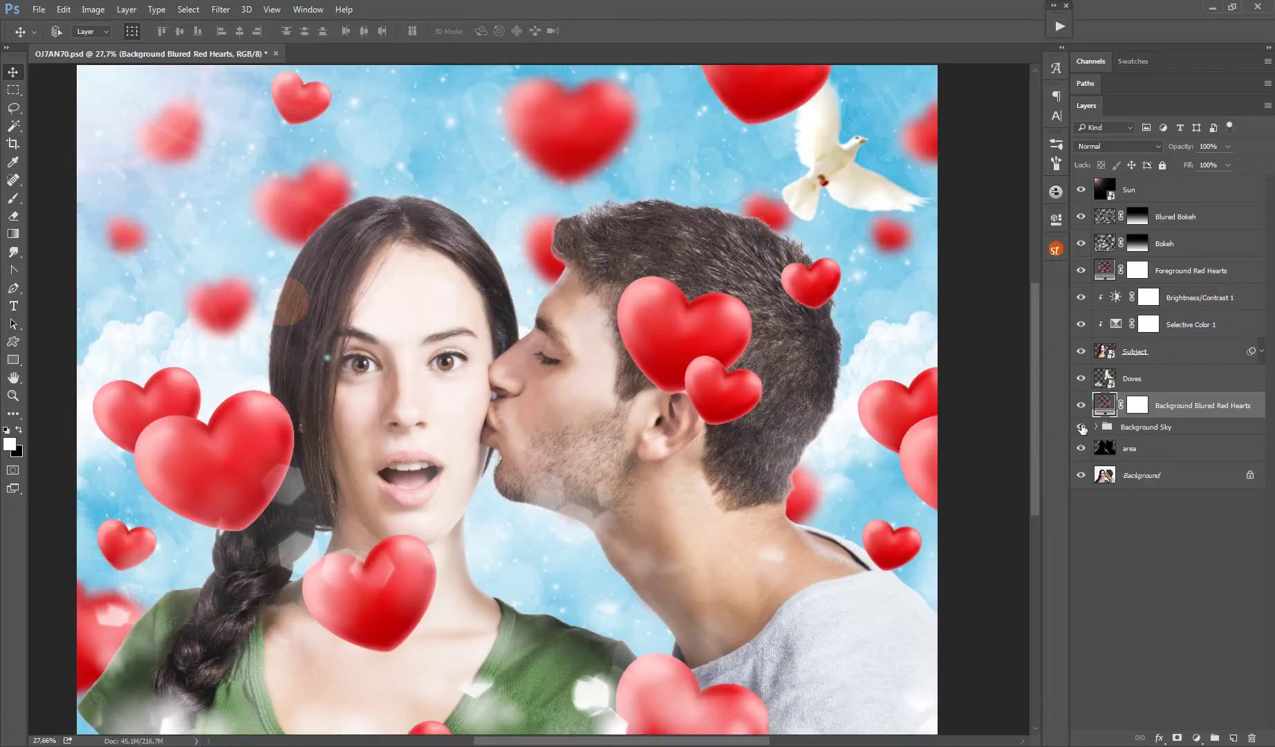
{"action": "left_click", "coordinate": [1082, 476], "text": "alt"}
{"action": "left_click", "coordinate": [1082, 476], "text": "alt"}
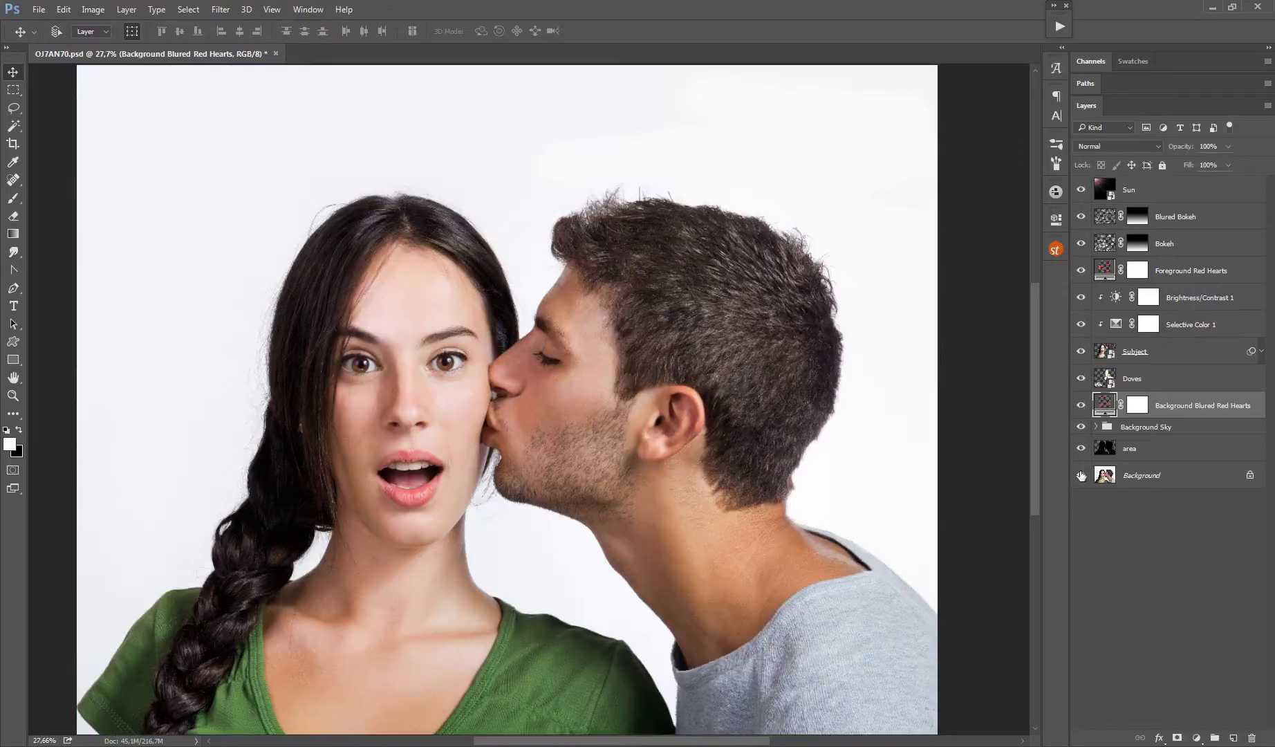